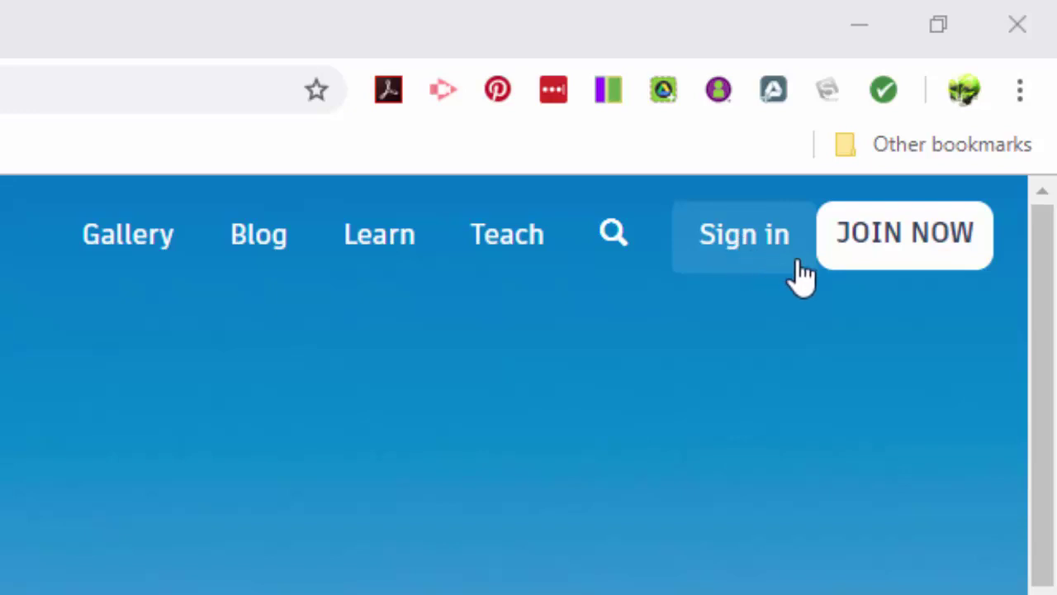
Step: Sign in to Tinkercad with a Google account and open the Learn how to Tinker lessons page
click(717, 256)
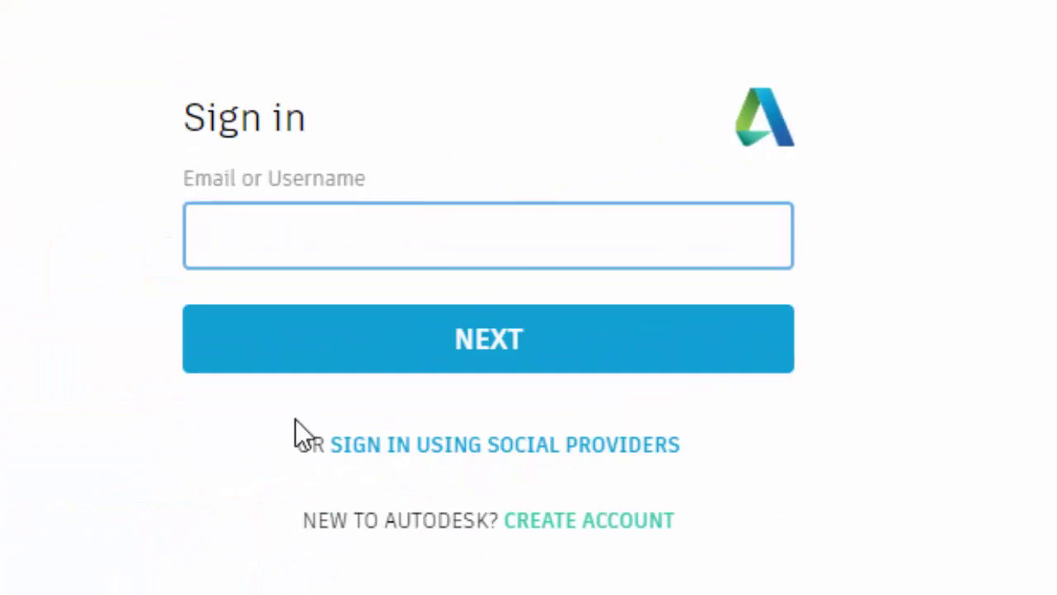
click(618, 451)
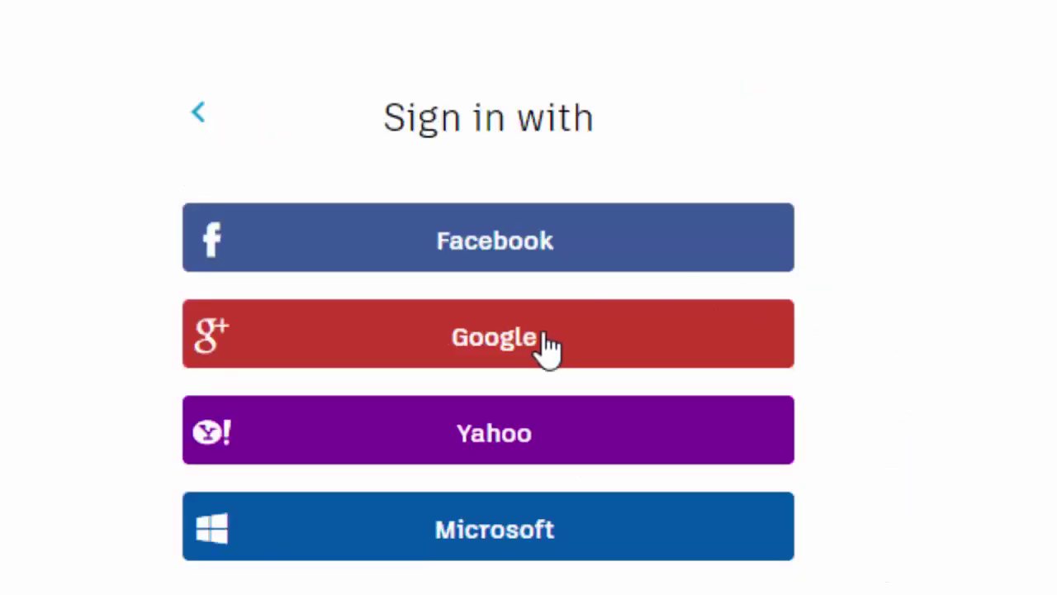
click(516, 341)
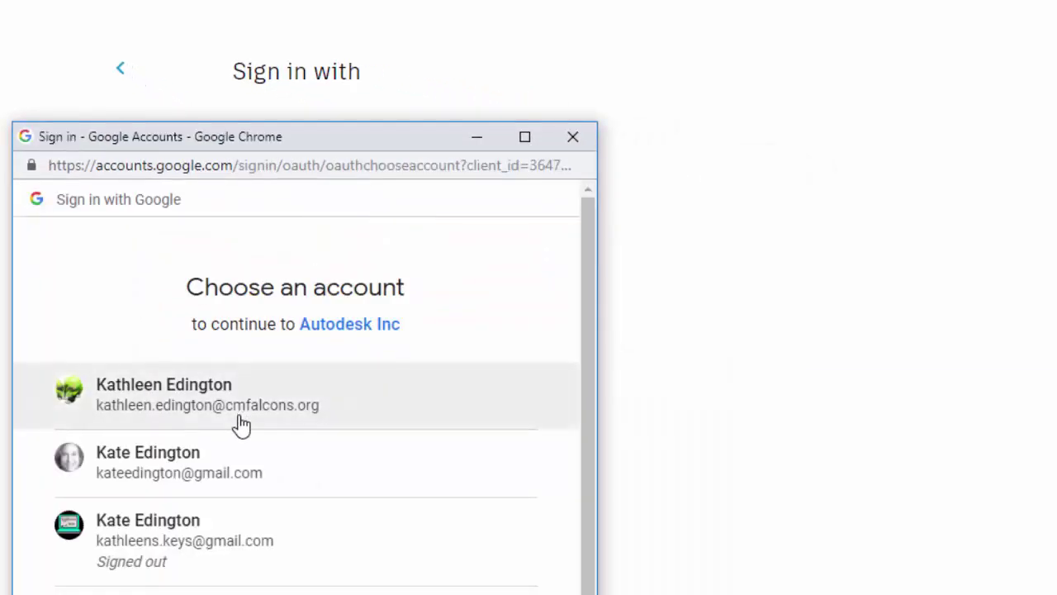
click(241, 425)
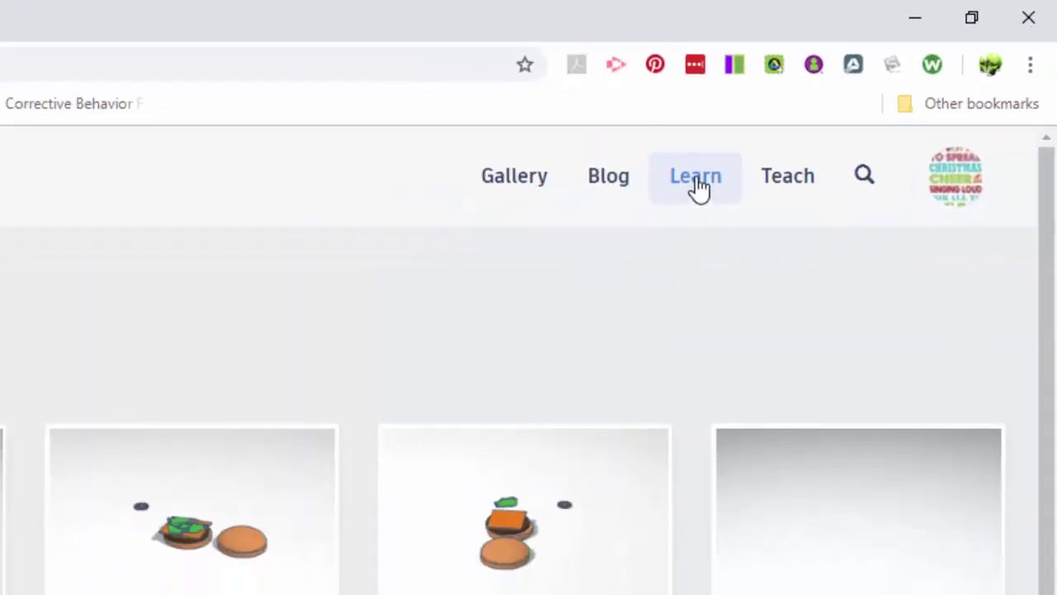
click(602, 248)
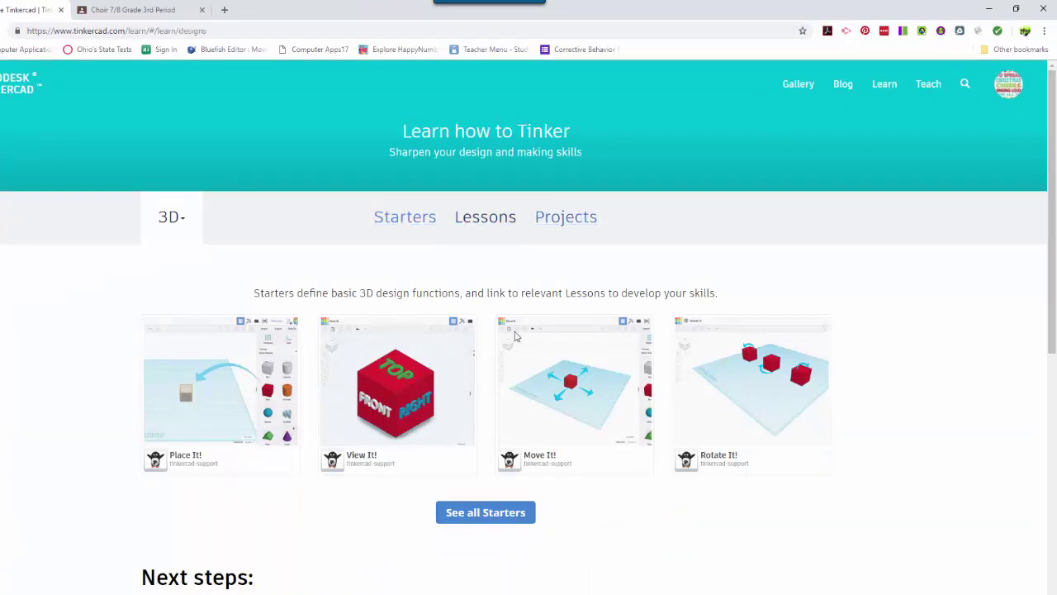
Step: Keep 3D as the lesson category and launch the Place It! starter lesson
click(186, 225)
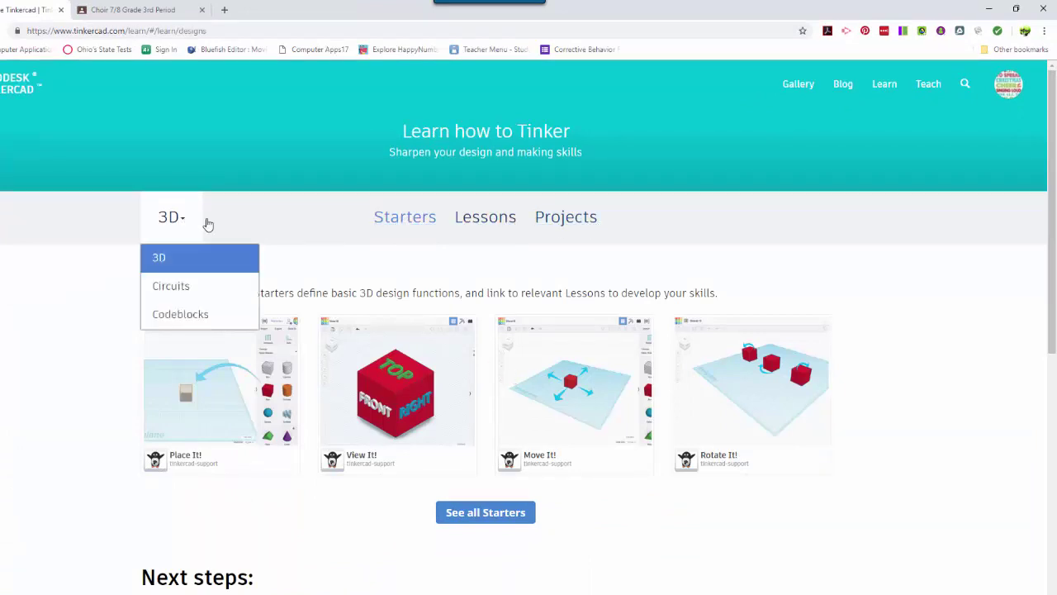
click(281, 232)
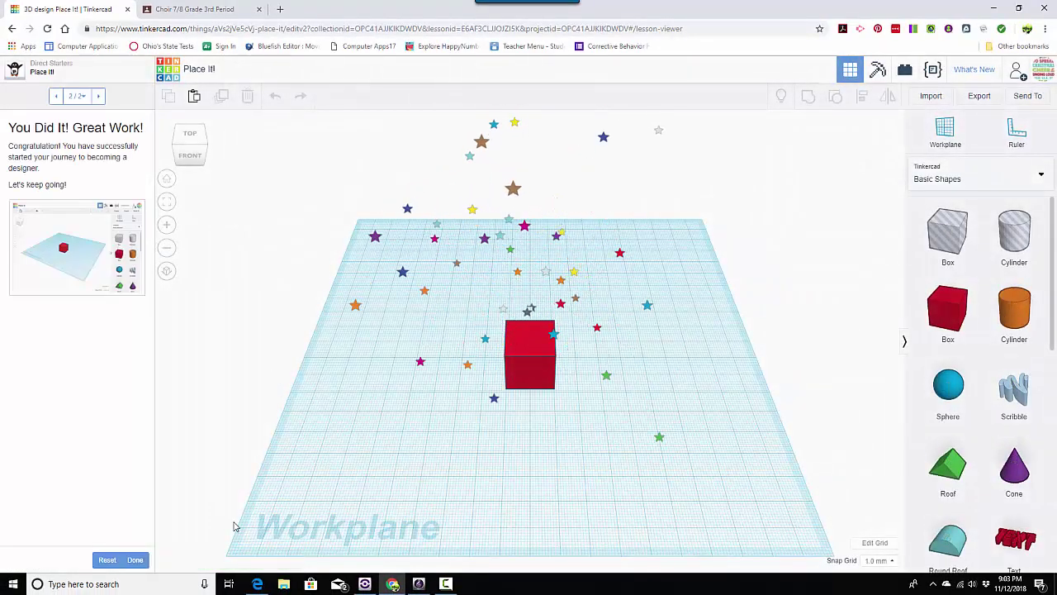
Step: Reset the Place It! lesson and drag a red box onto the orange workplane hint
click(107, 560)
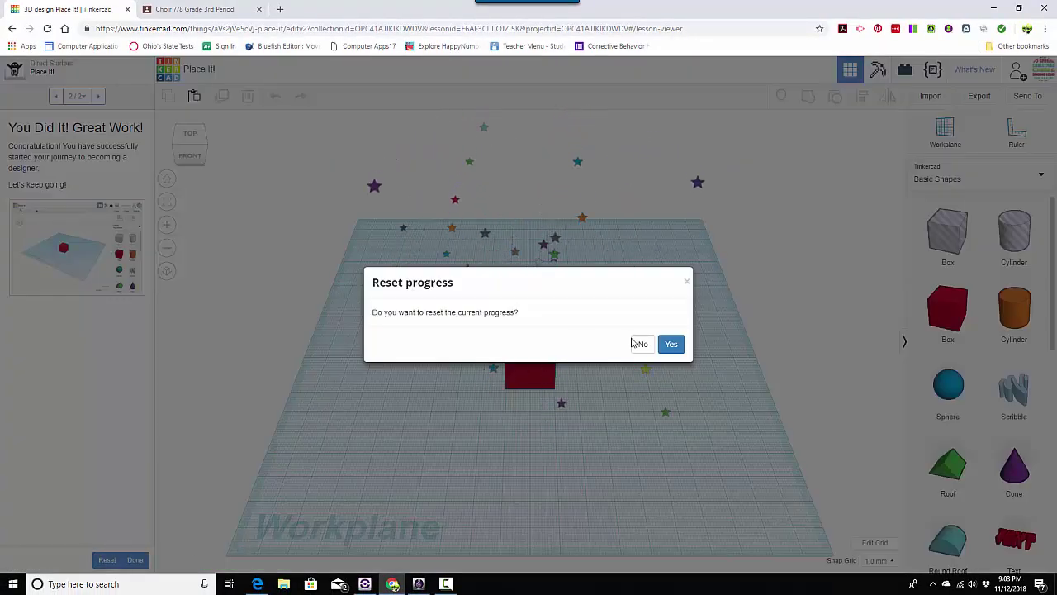
click(676, 345)
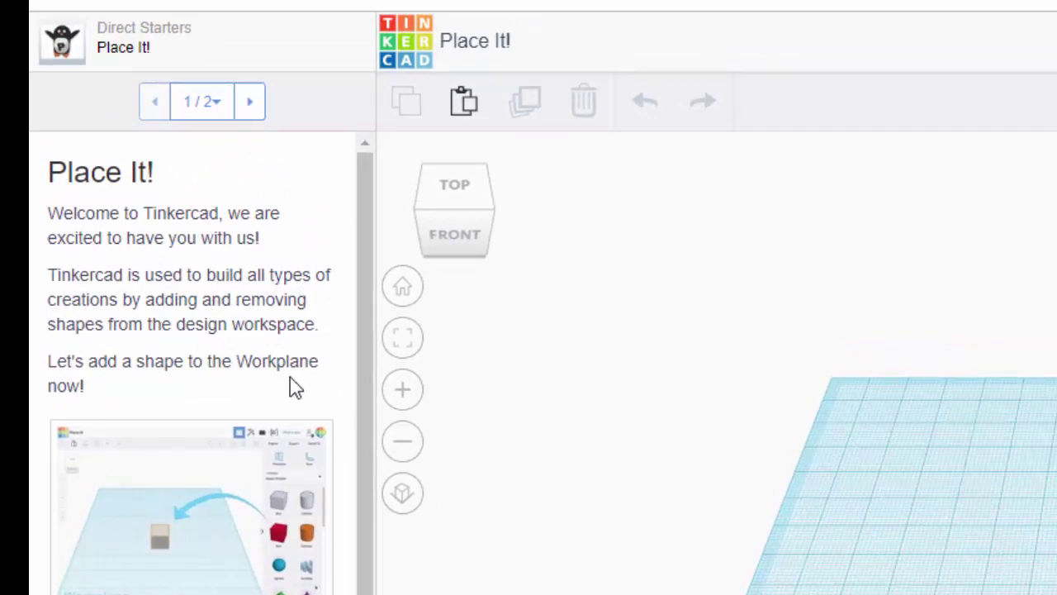
drag(361, 429, 359, 519)
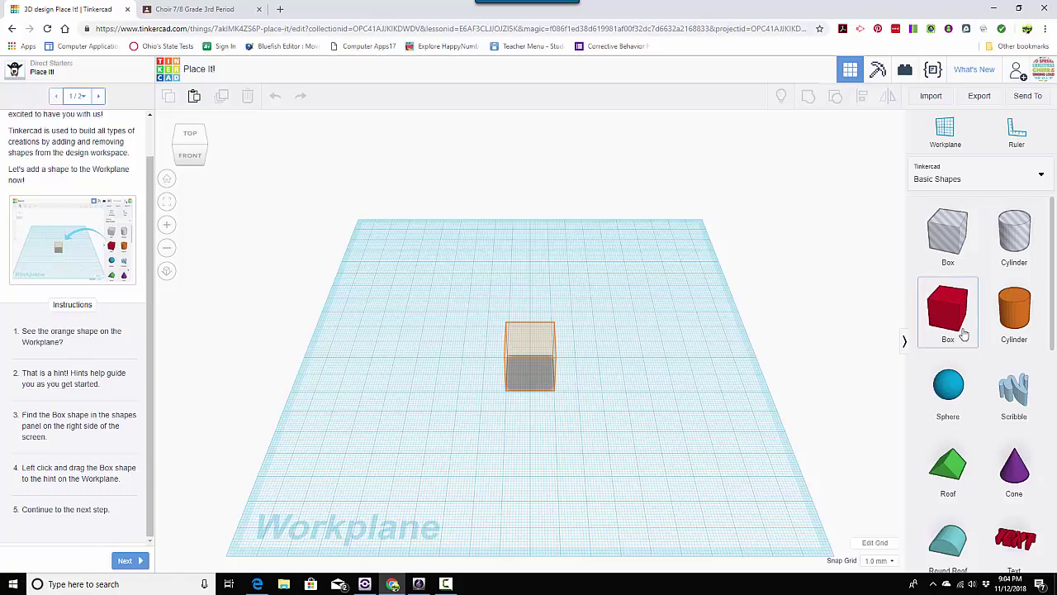
drag(954, 316, 531, 373)
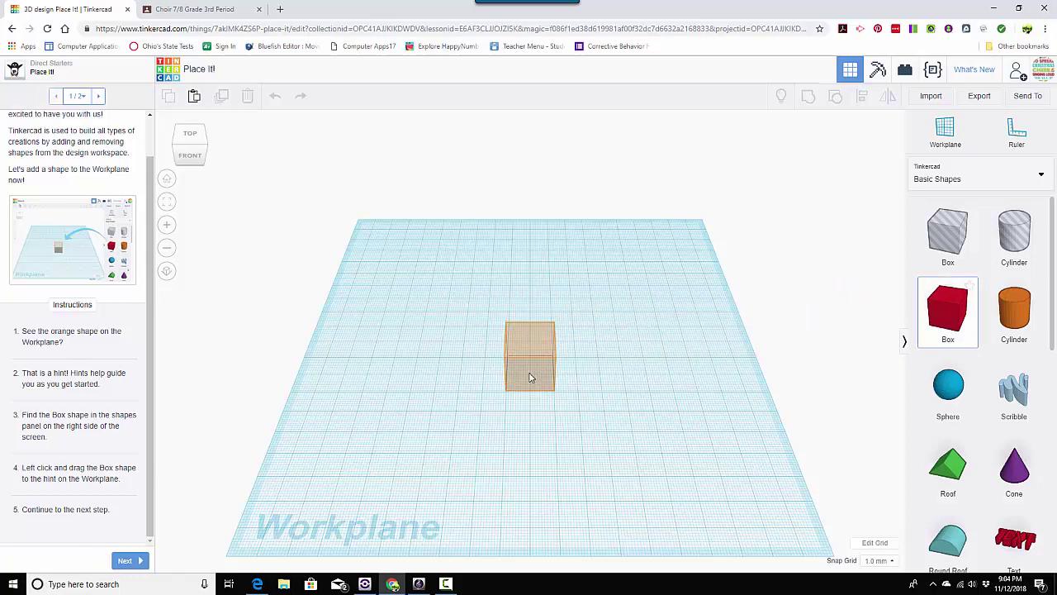
Step: Finish the Place It! lesson and continue on to the View It! lesson
click(126, 561)
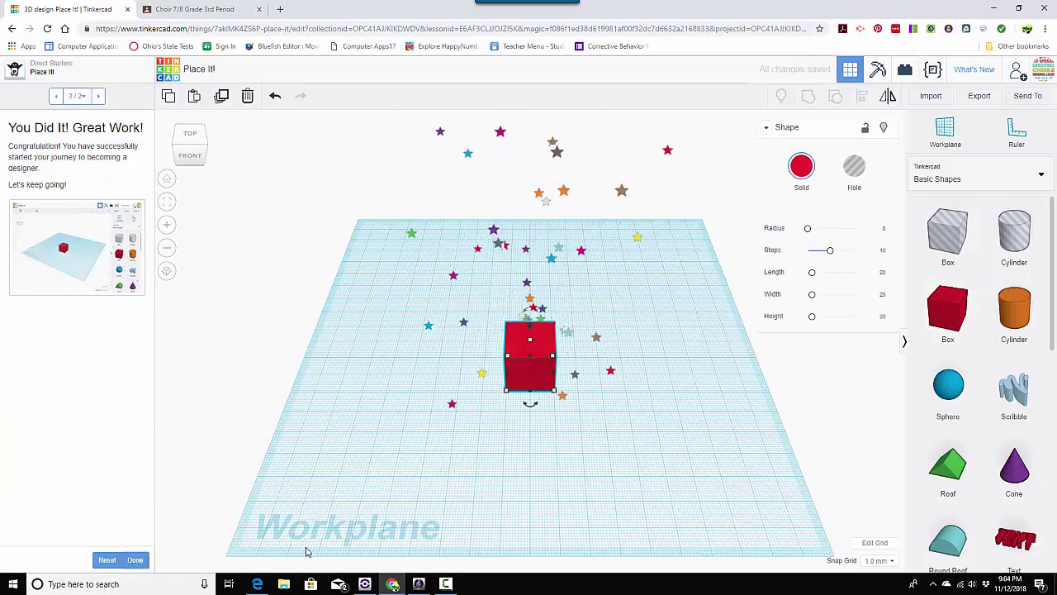
click(135, 560)
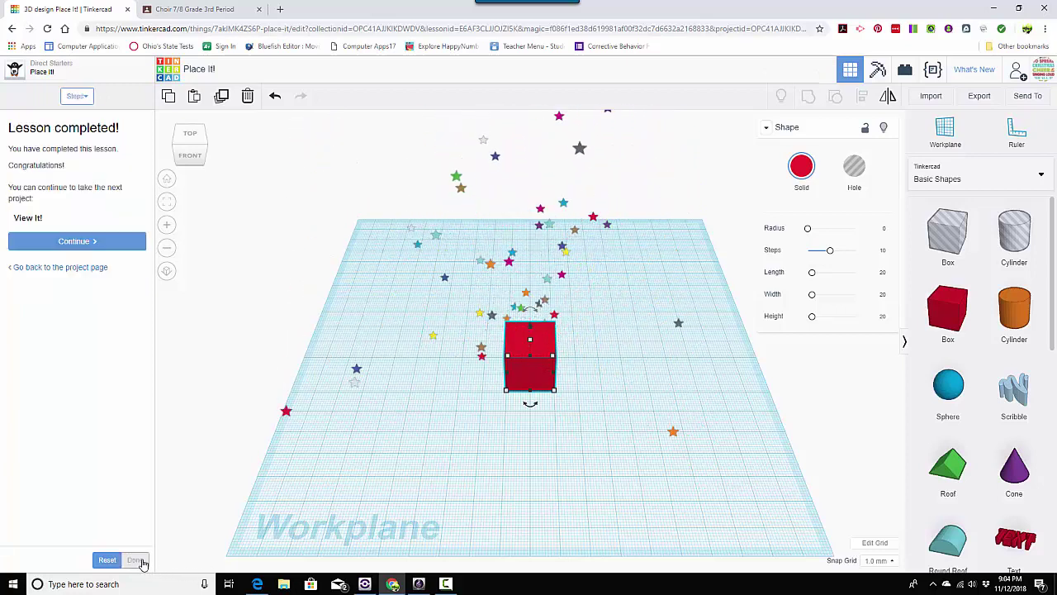
click(74, 242)
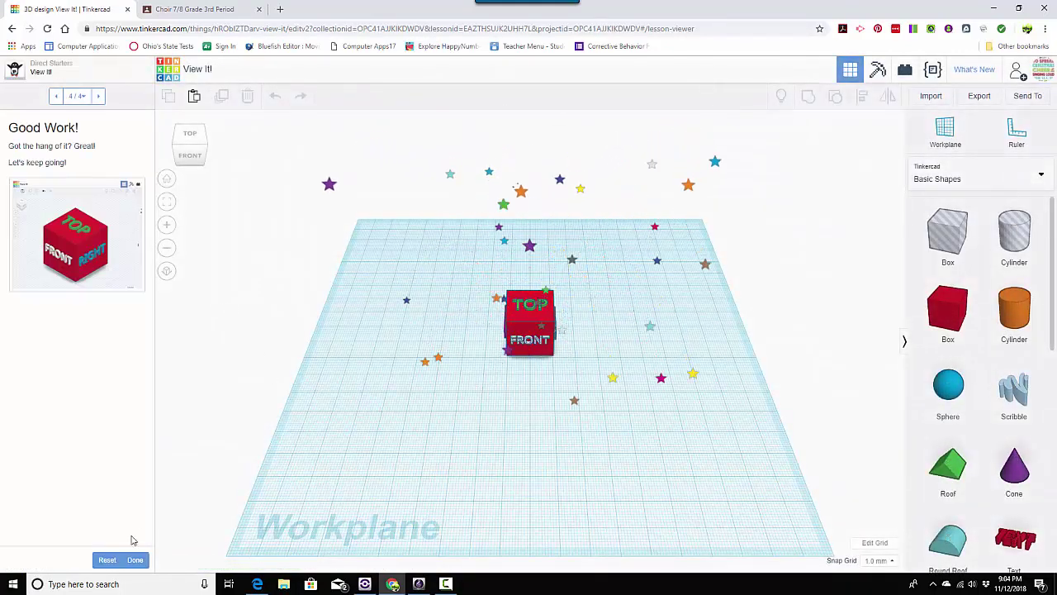
Step: Reset the View It! lesson progress and look straight down from the top view
click(111, 560)
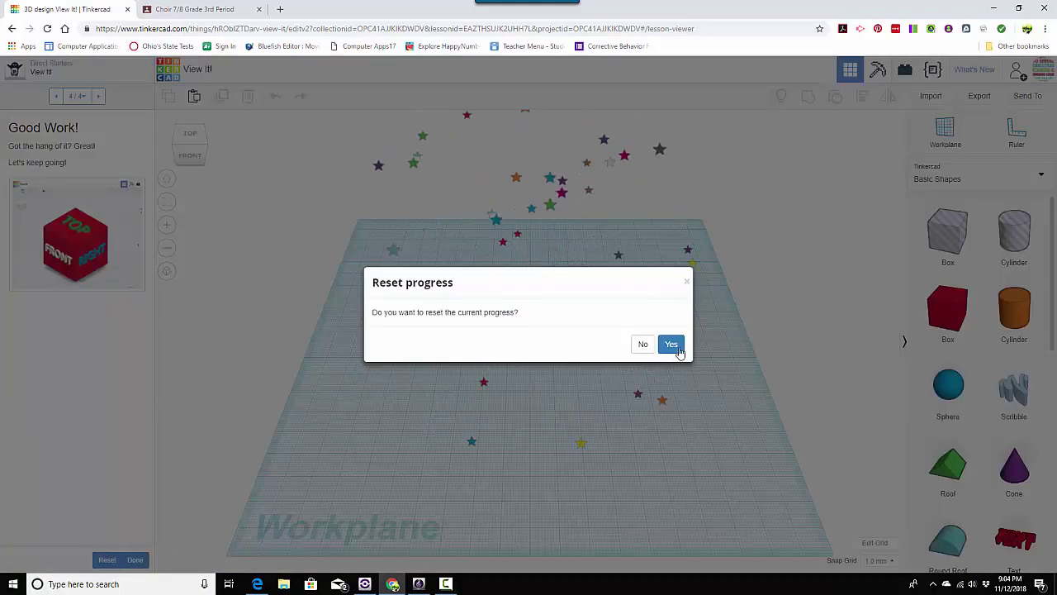
click(674, 344)
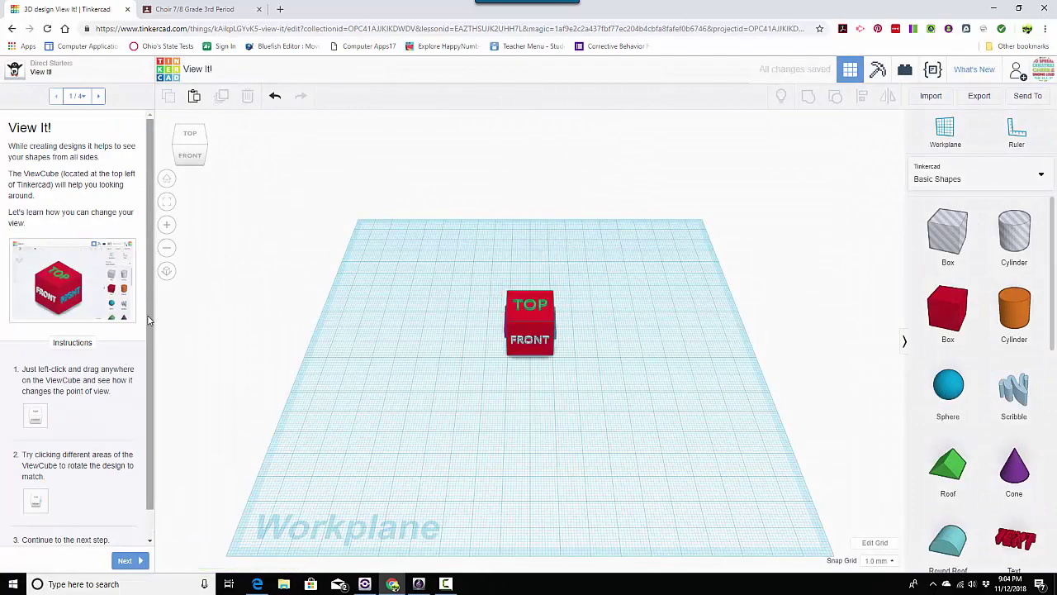
drag(148, 320, 159, 352)
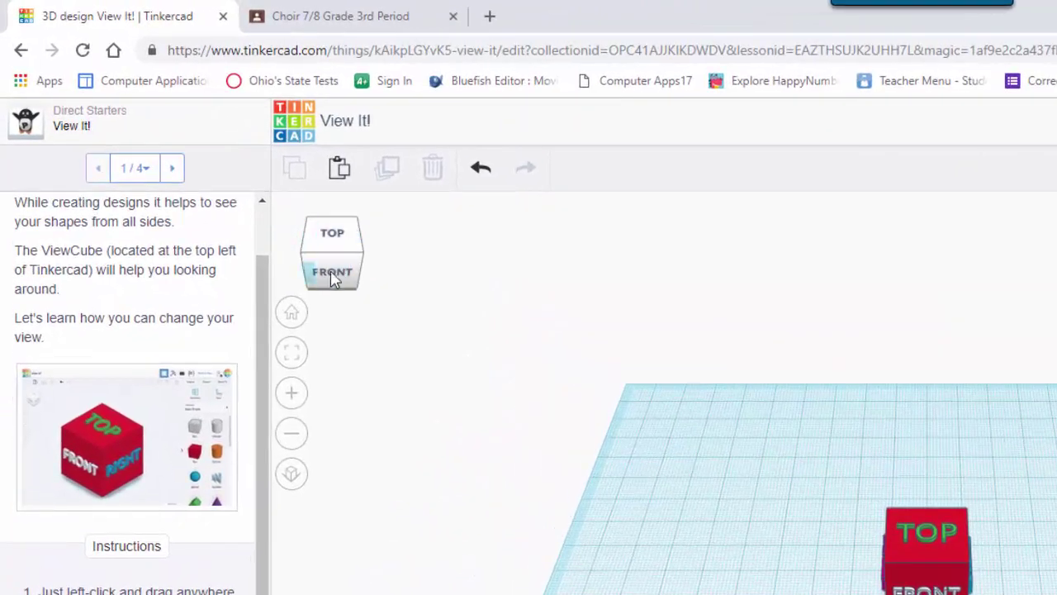
click(337, 243)
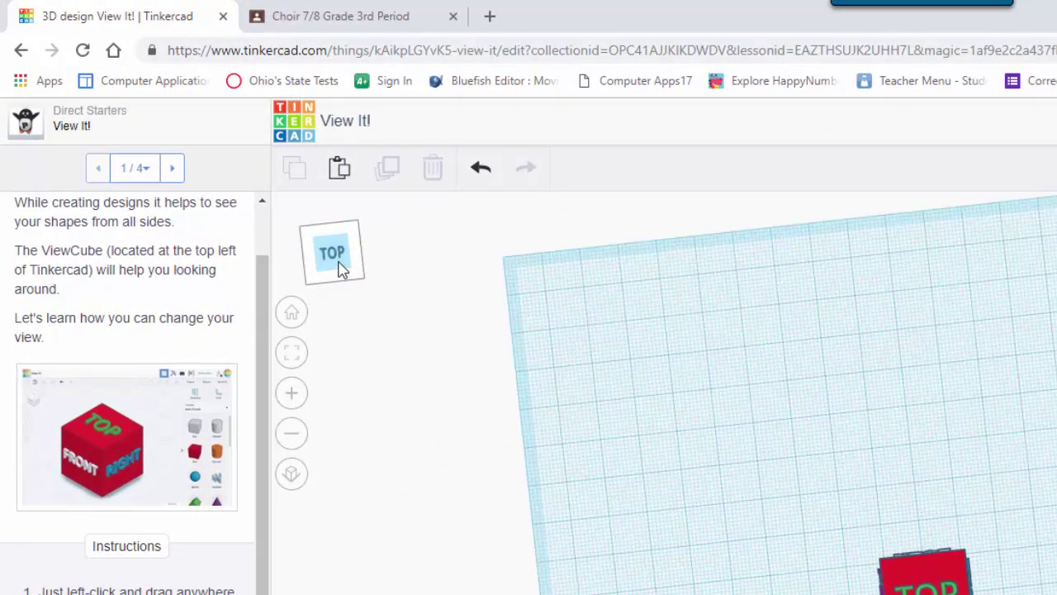
Step: Rotate the view through front, right side and underside, returning to the front
drag(341, 268, 338, 251)
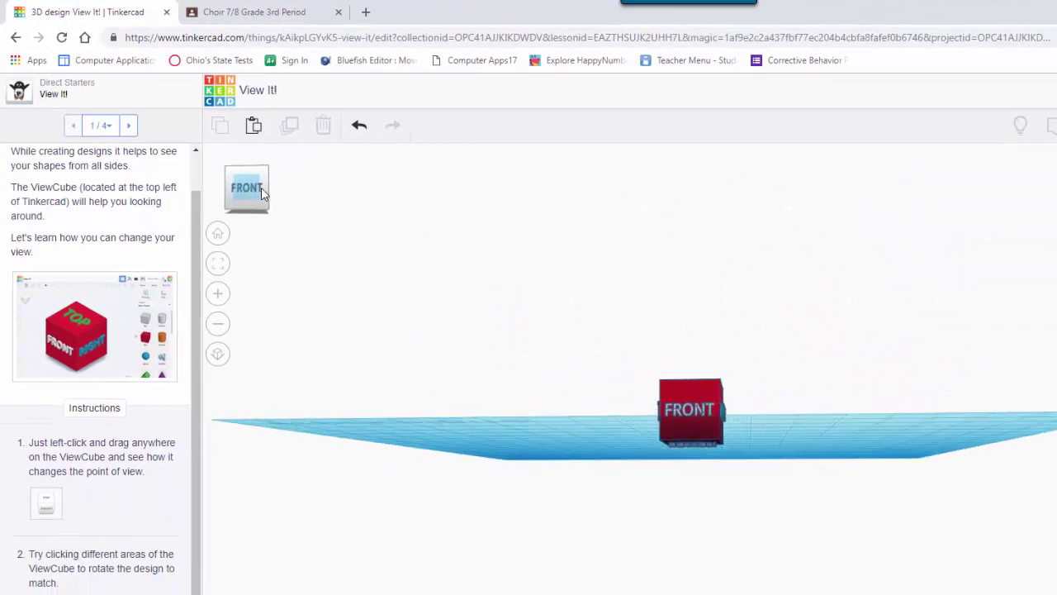
click(261, 190)
click(277, 190)
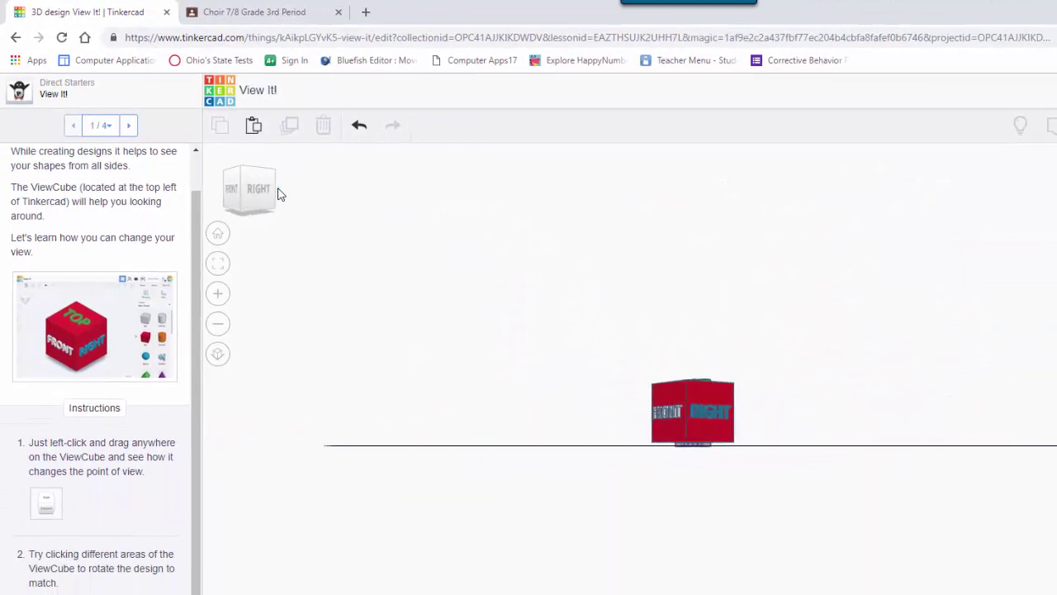
click(219, 192)
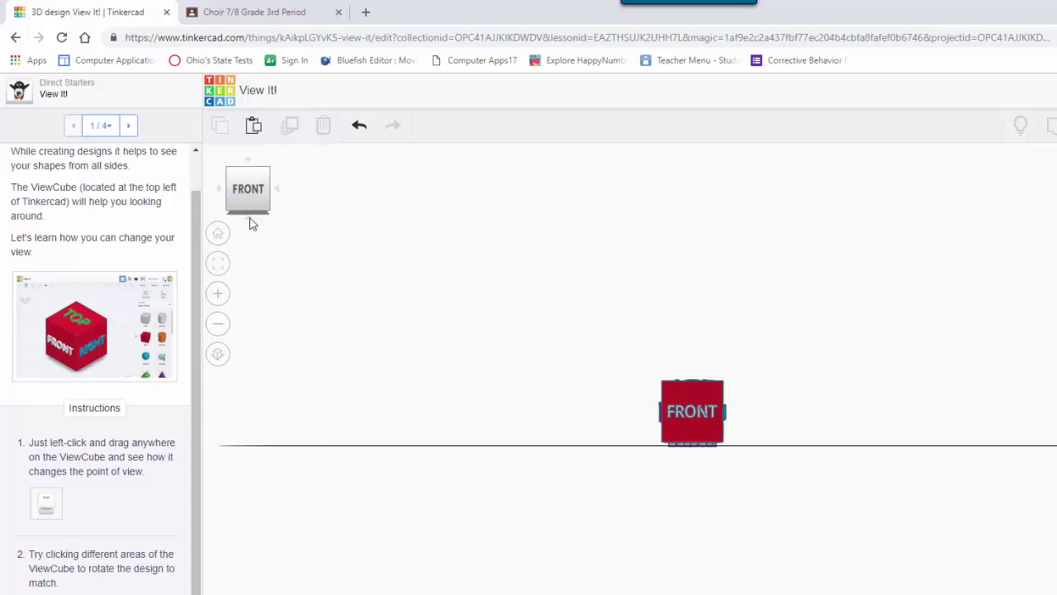
click(250, 220)
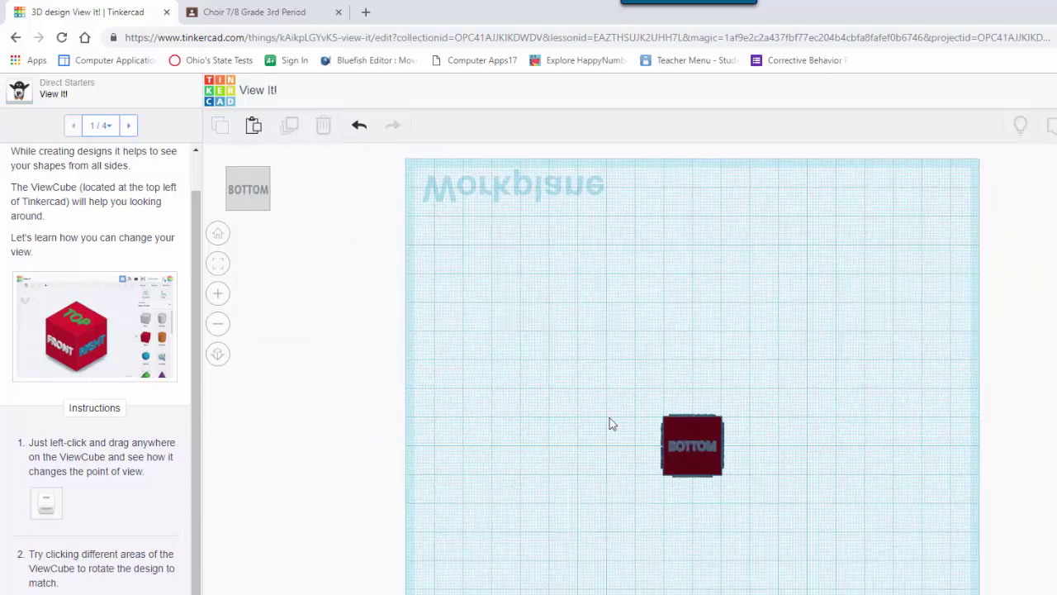
click(248, 162)
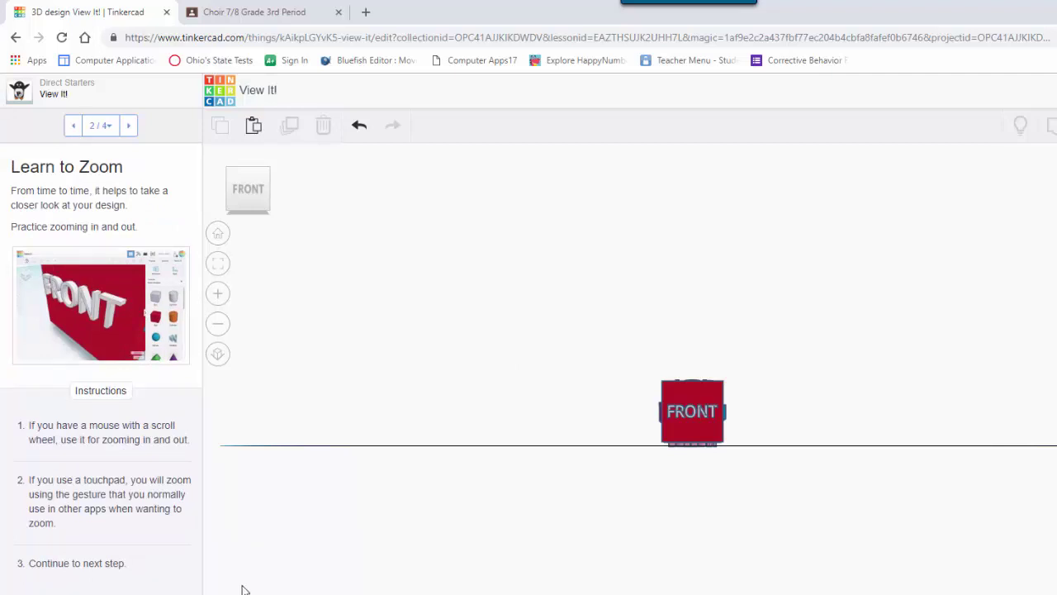
Step: Practise zooming in and out on the FRONT cube, checking the top and home views
click(219, 294)
scroll(555, 428, up, 2)
scroll(554, 427, down, 3)
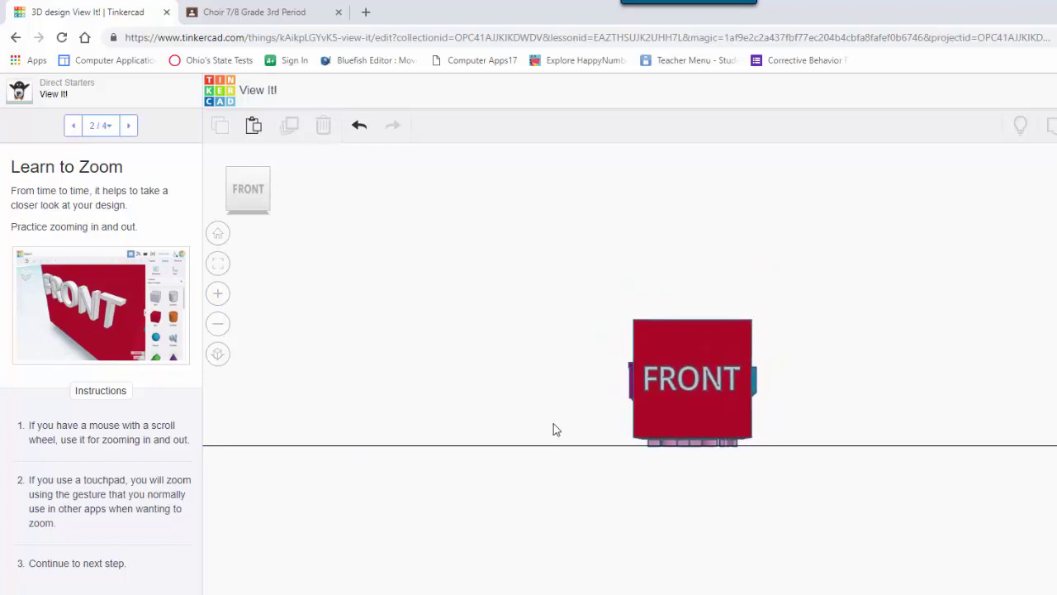
click(219, 295)
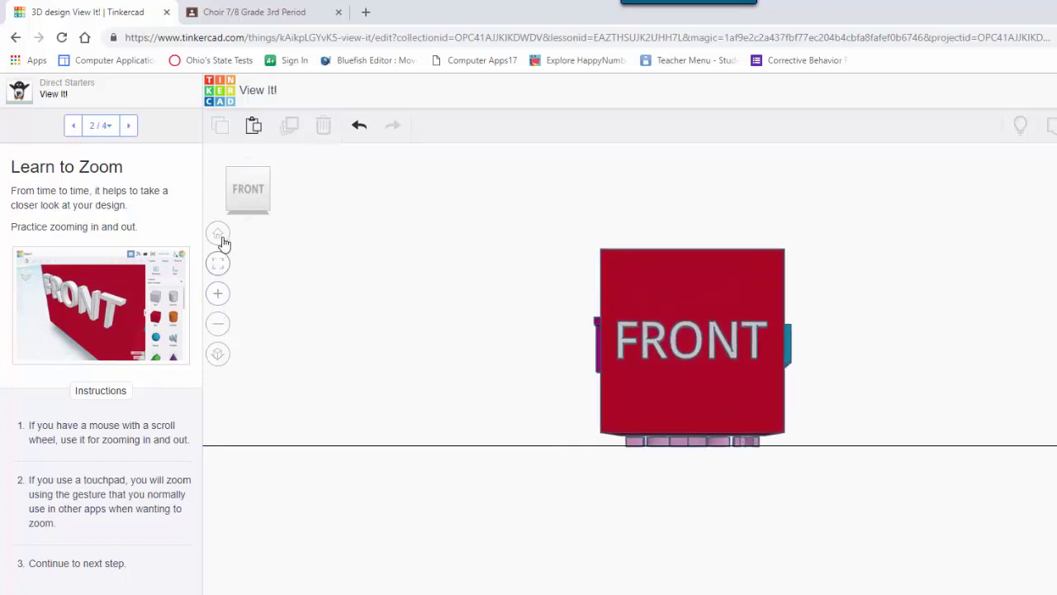
click(248, 168)
click(219, 236)
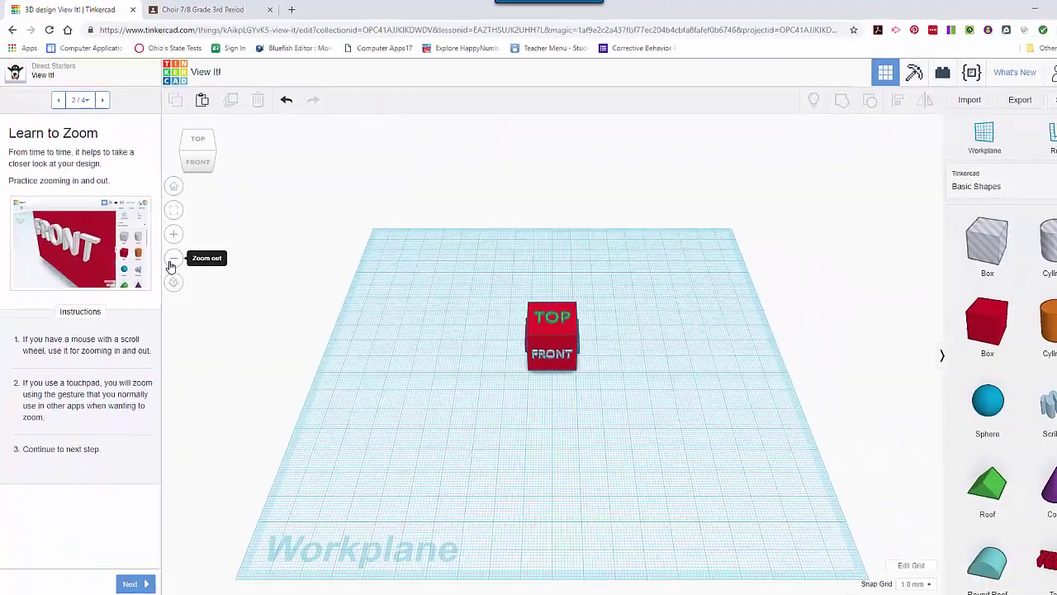
click(217, 323)
click(172, 232)
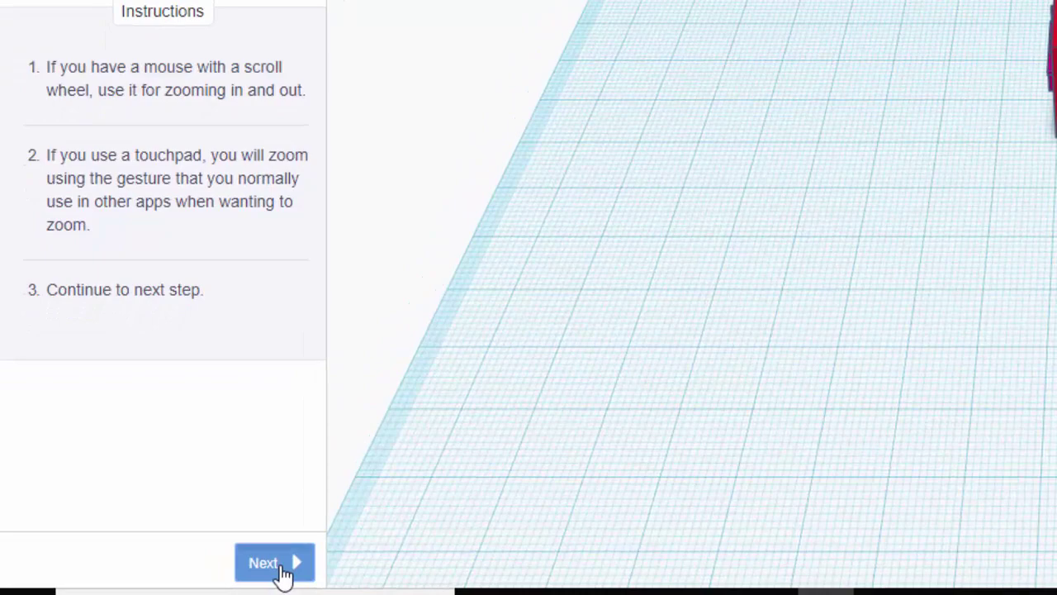
Step: Advance to the orbit step, orbit around the TOP/FRONT cube, and finish it
click(281, 567)
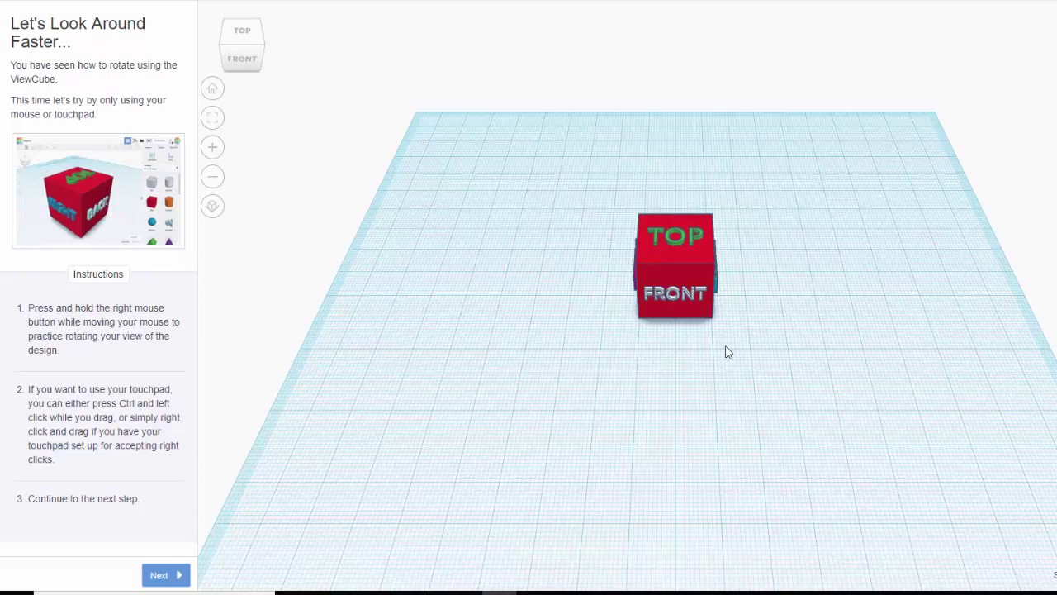
right_drag(672, 358, 613, 410)
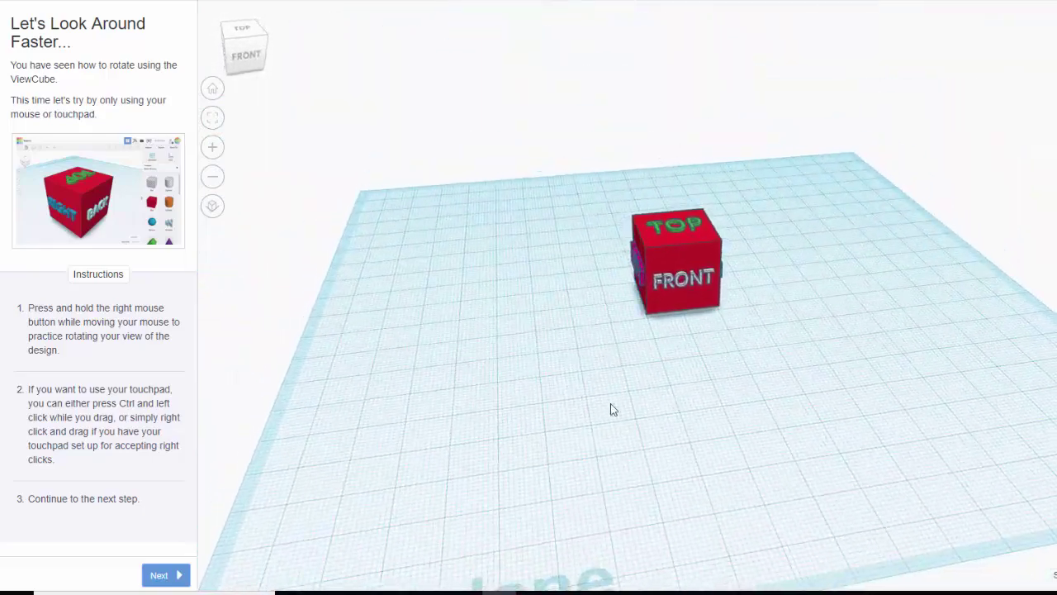
click(166, 575)
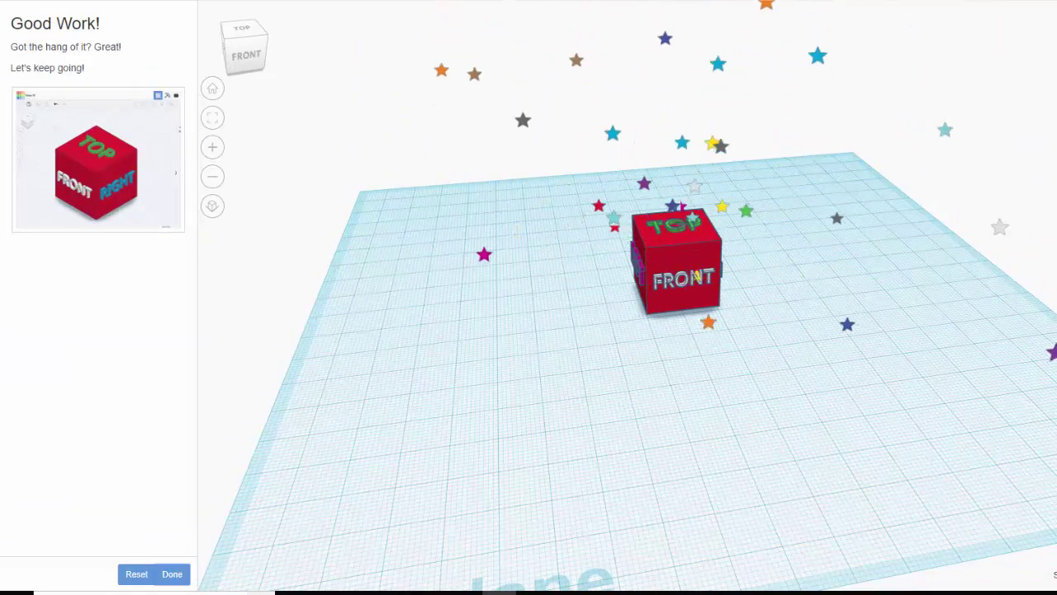
Step: Finish View It!, then move all four red boxes onto their orange corner hints and complete Move It!
click(179, 575)
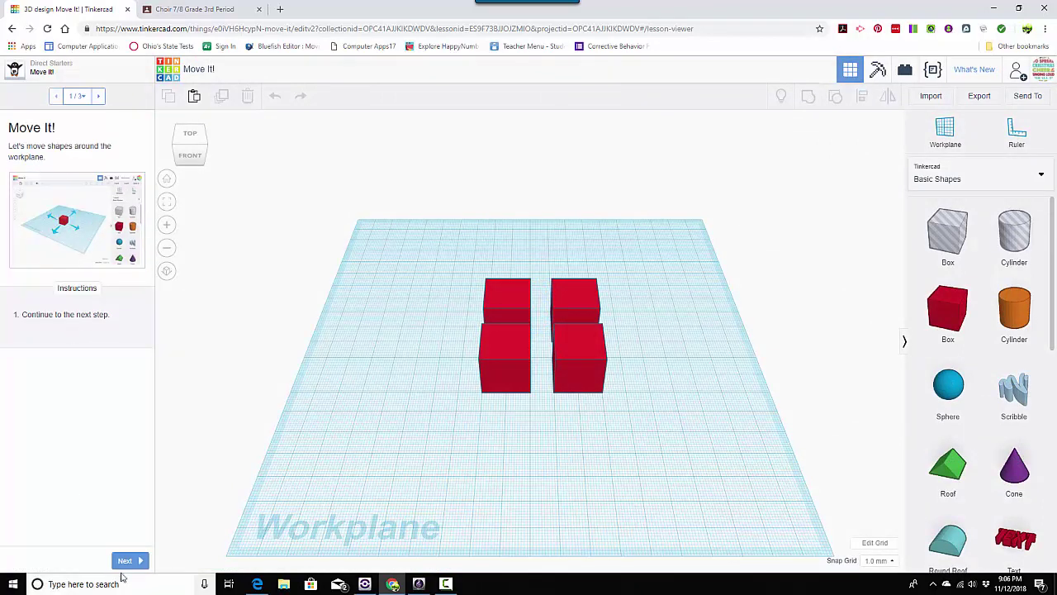
click(137, 563)
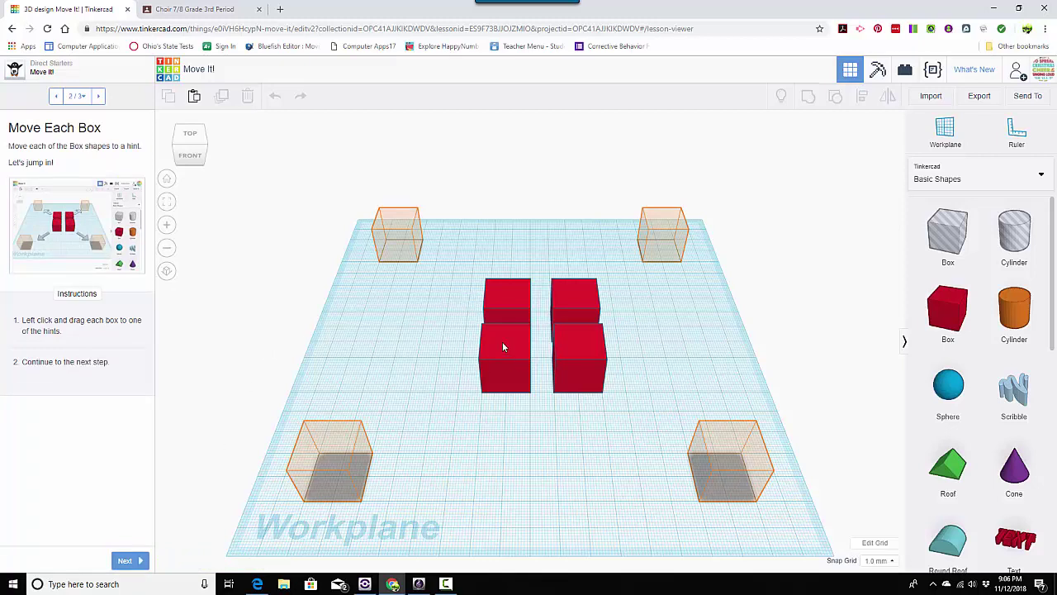
drag(504, 345, 323, 447)
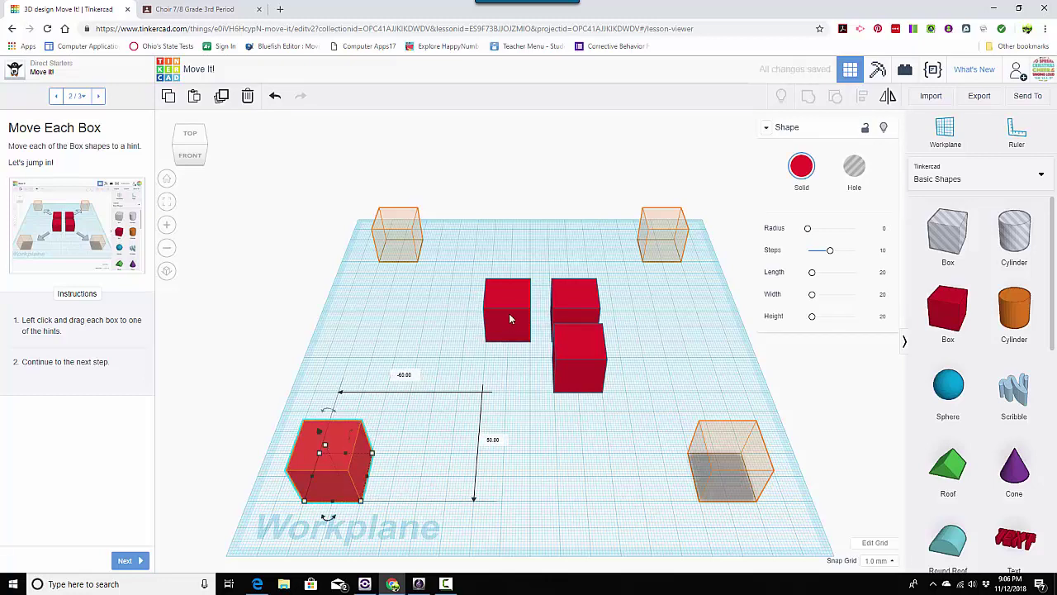
drag(509, 313, 397, 240)
drag(579, 299, 666, 234)
drag(563, 352, 717, 459)
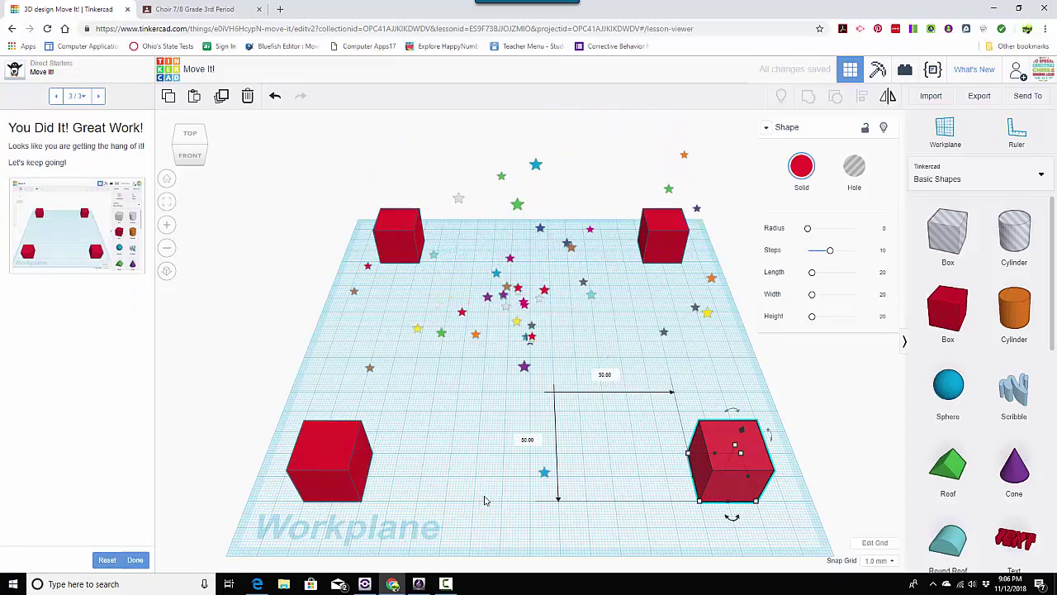
click(135, 560)
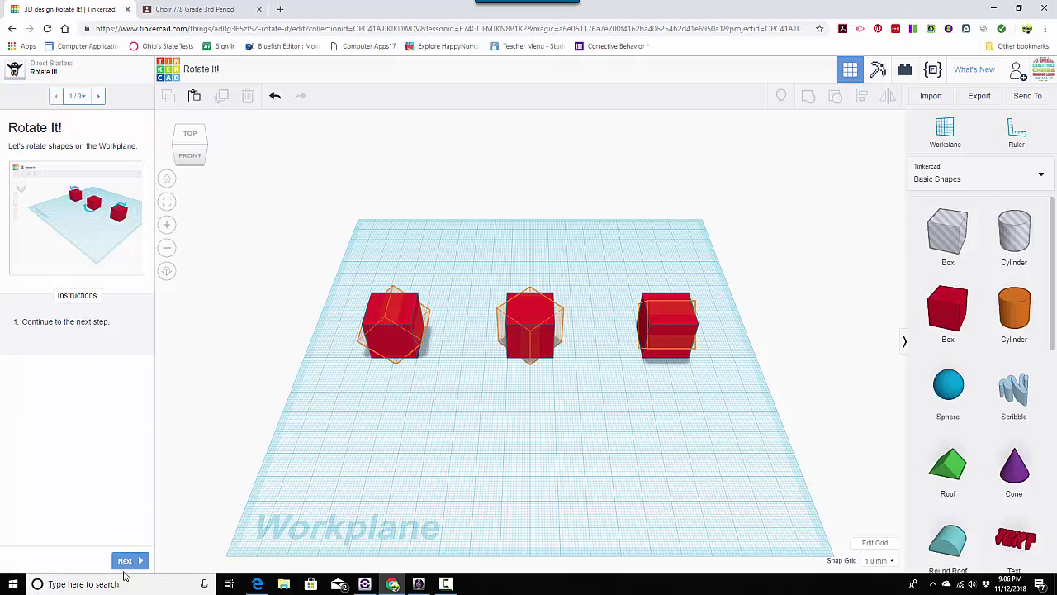
Step: Advance to the Rotate Each Box step, then reset the Rotate It! lesson progress
click(139, 561)
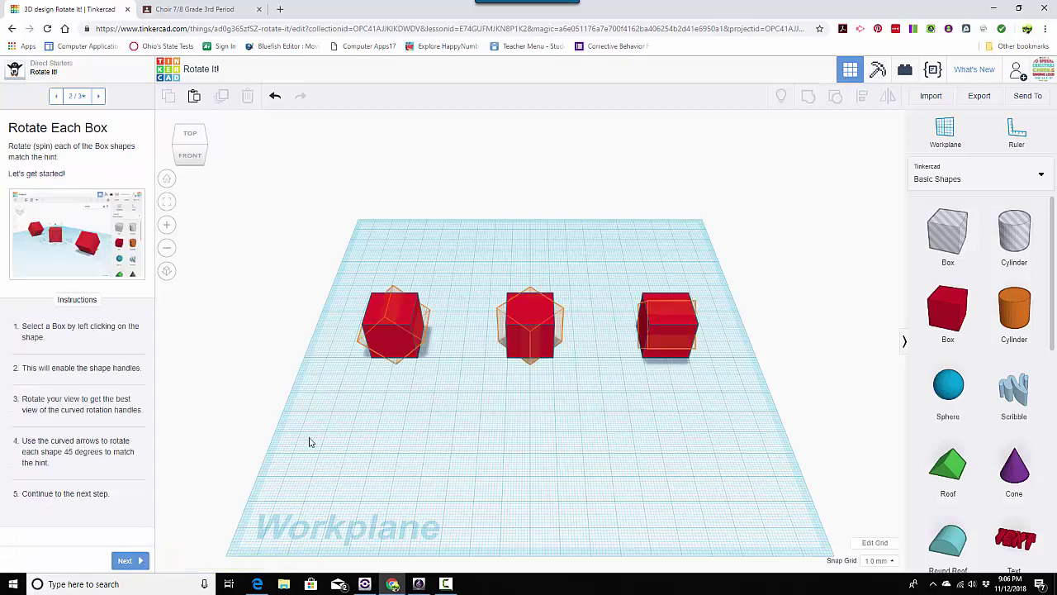
click(385, 355)
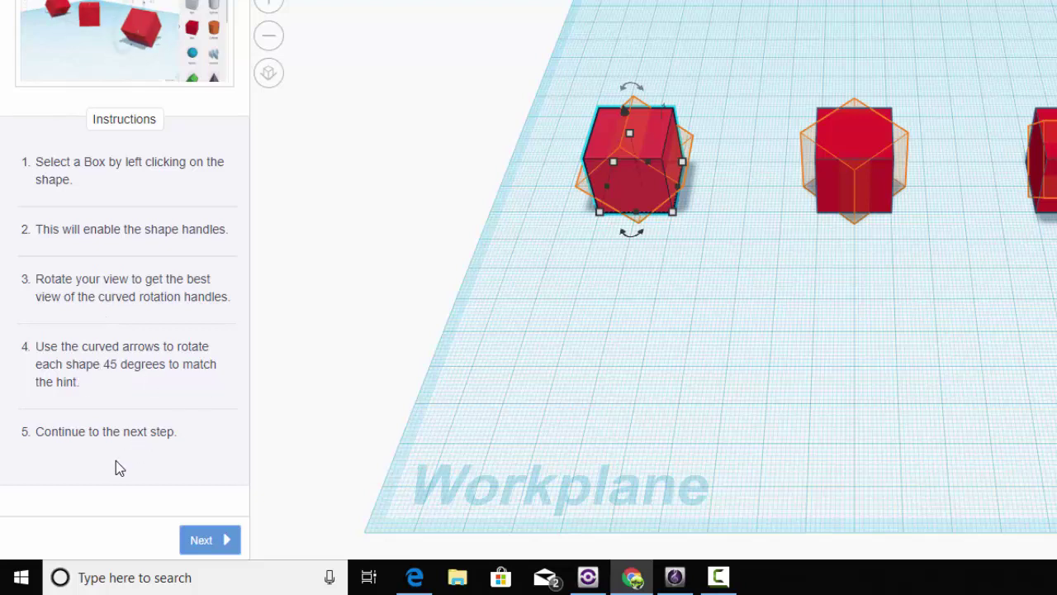
click(226, 544)
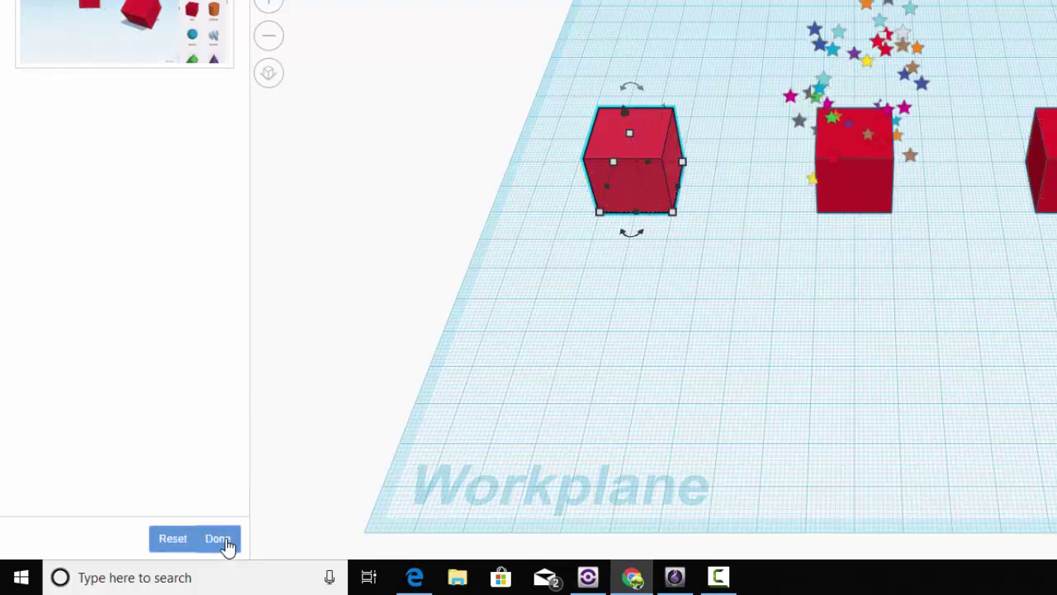
click(173, 547)
click(948, 242)
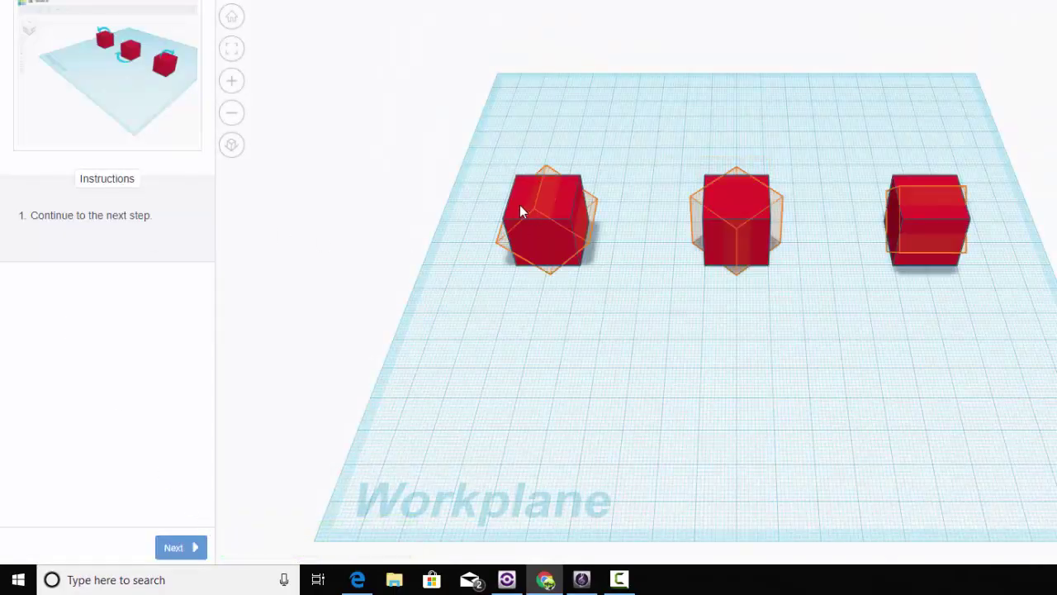
Step: Turn the left and middle cubes 45° to match their hints, then select the right cube
click(546, 212)
drag(544, 158, 511, 162)
click(733, 233)
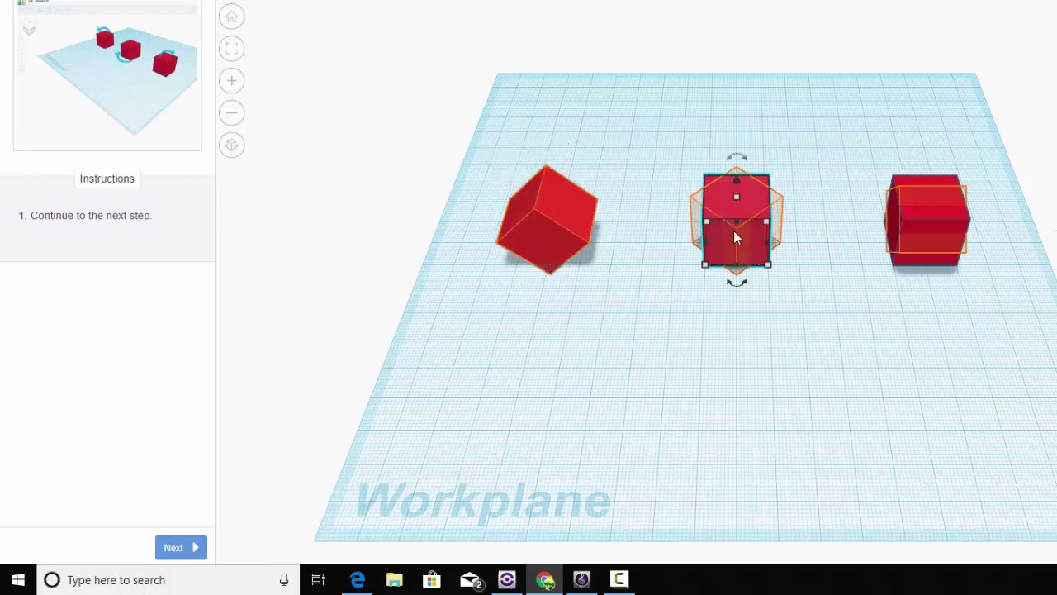
drag(738, 286, 703, 281)
click(923, 245)
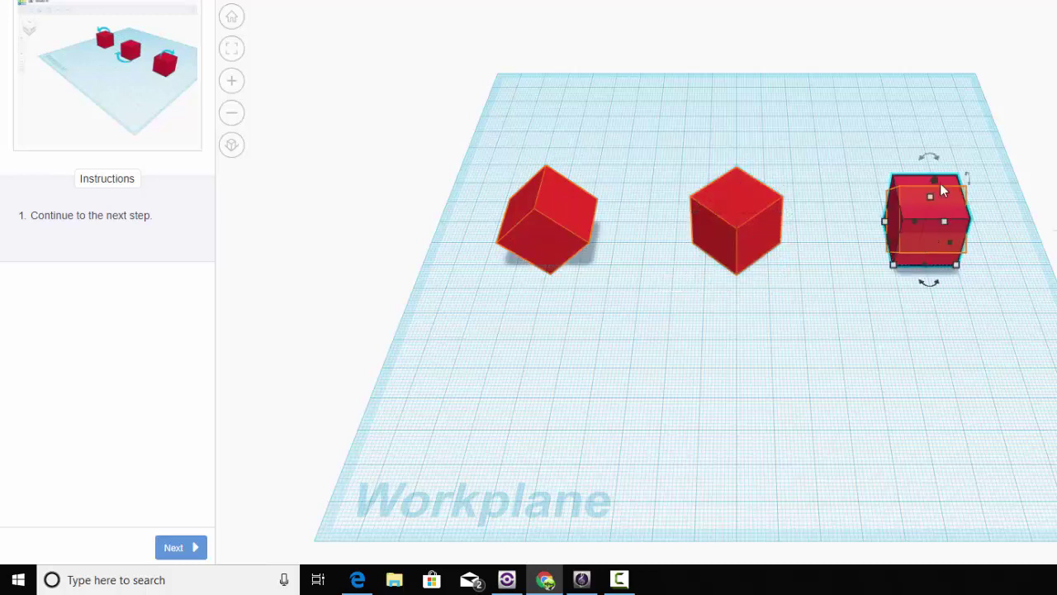
mouse_move(925, 285)
mouse_down()
mouse_move(912, 289)
mouse_move(926, 289)
mouse_up()
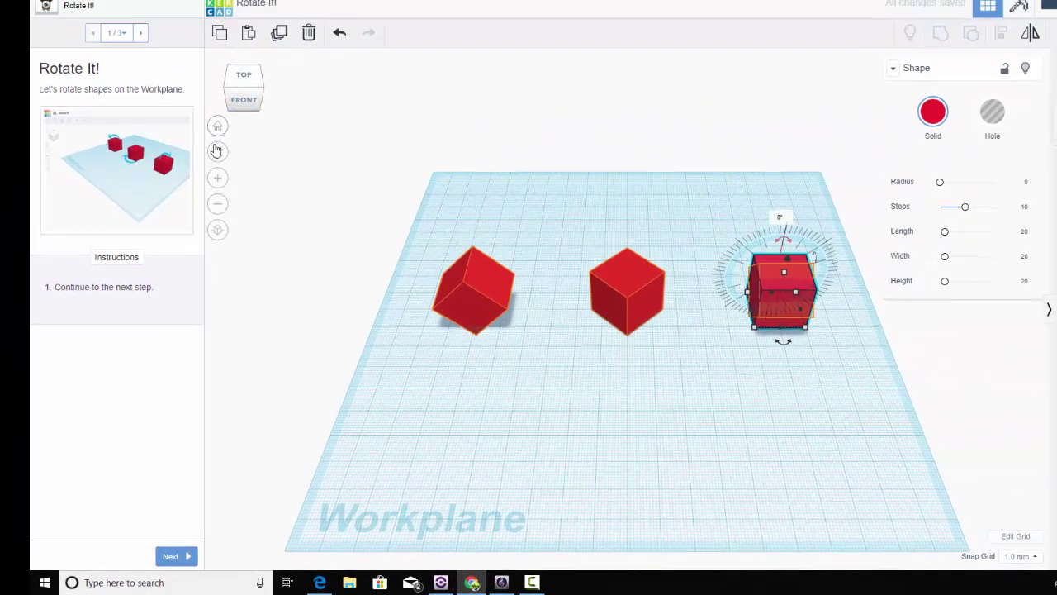
Step: Orbit to a side view and rotate the right cube 90° to match its hint
drag(489, 211, 522, 227)
right_drag(526, 226, 660, 221)
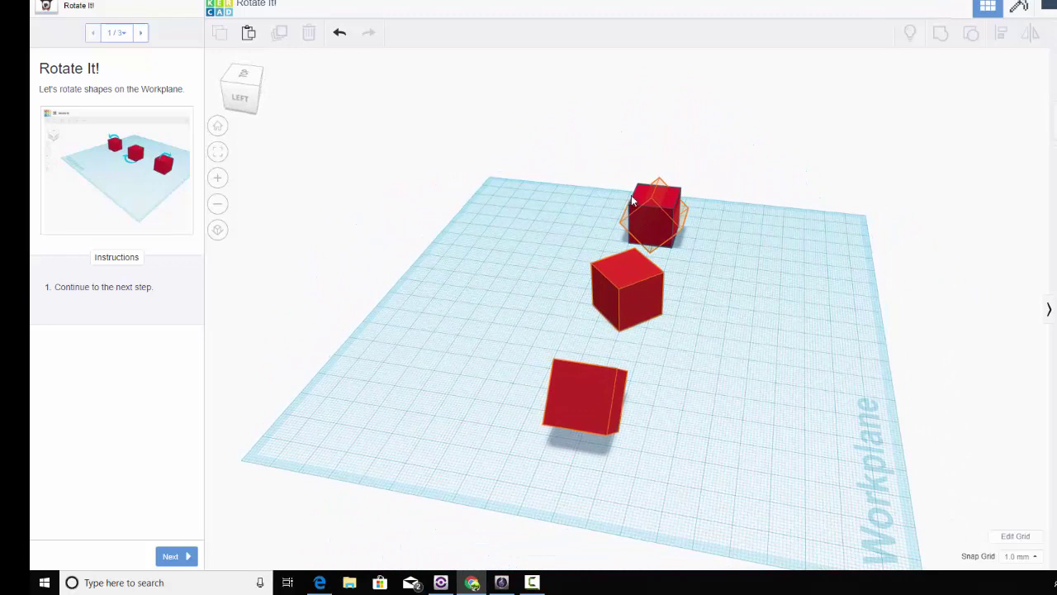
click(640, 196)
drag(661, 172, 652, 173)
drag(692, 238, 653, 251)
Step: Return to the home view and advance past the rotation exercise
click(292, 246)
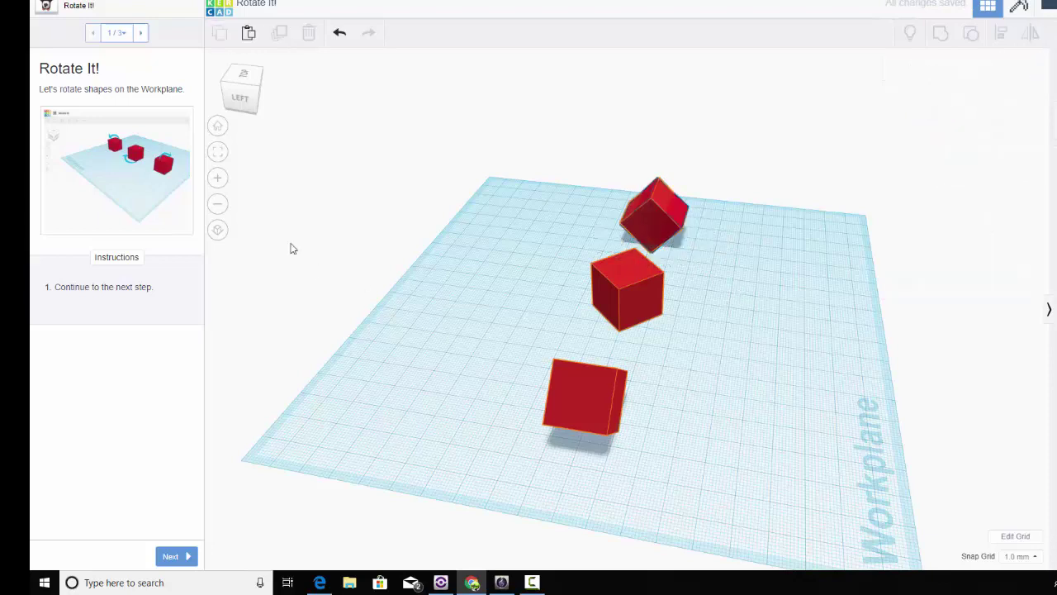
click(217, 125)
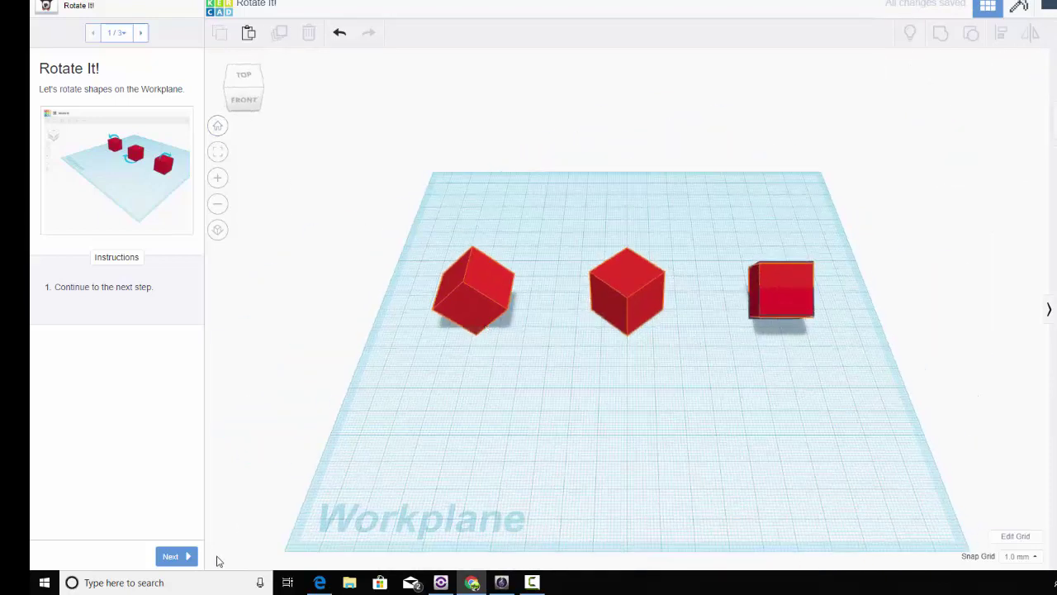
click(171, 557)
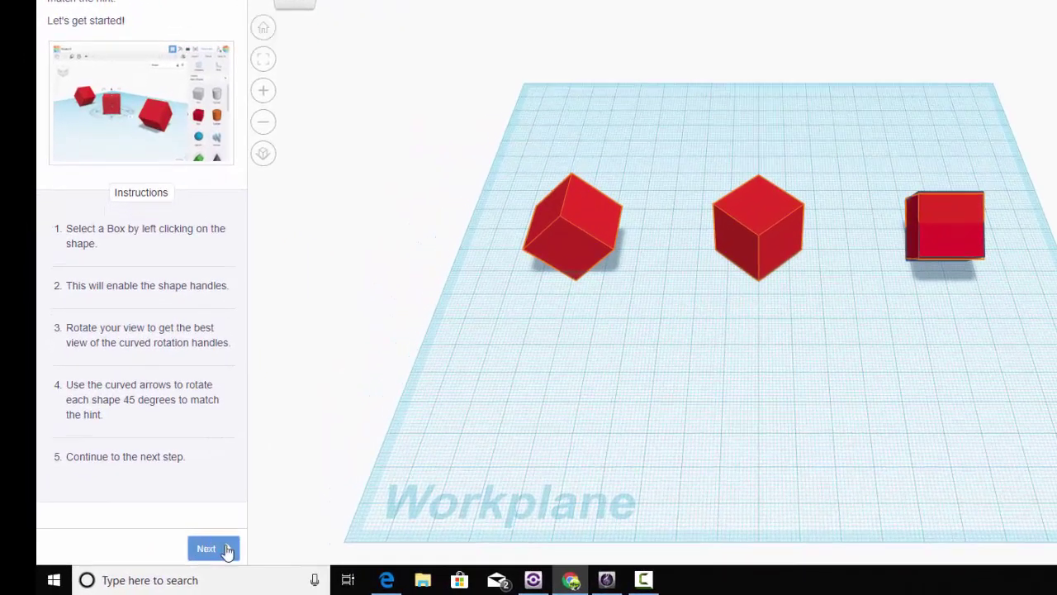
click(237, 557)
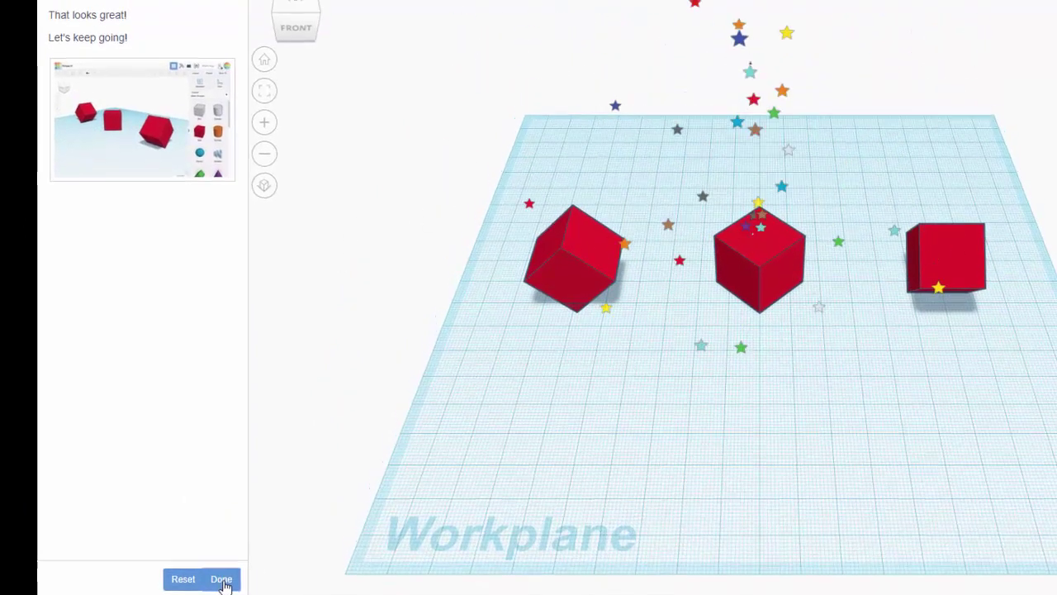
Step: Complete Rotate It!, then stretch the left box to 40.00 by 18.00 to fill its hint
click(223, 583)
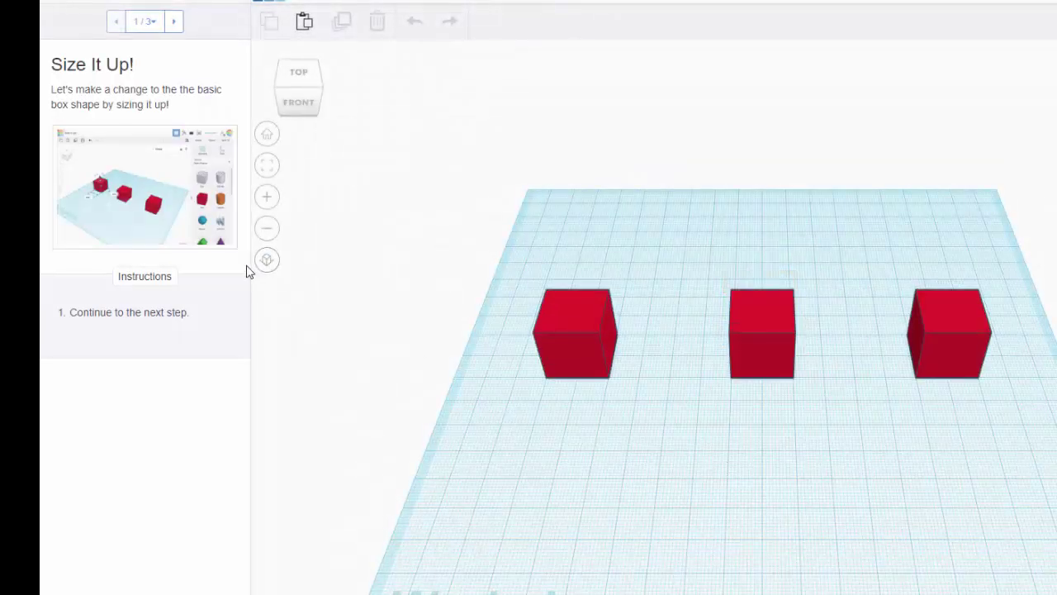
click(575, 359)
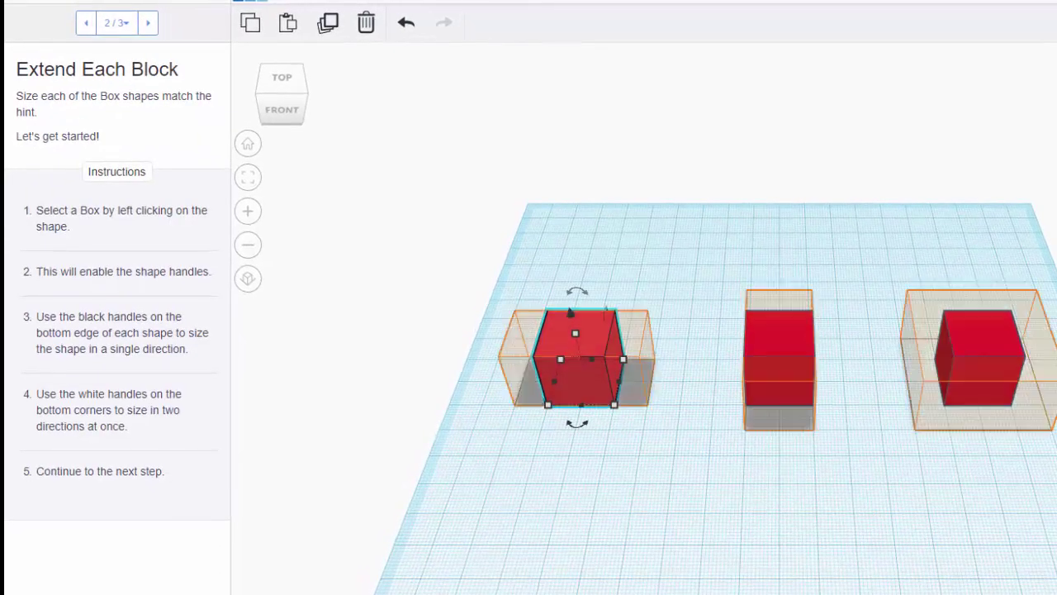
mouse_move(549, 405)
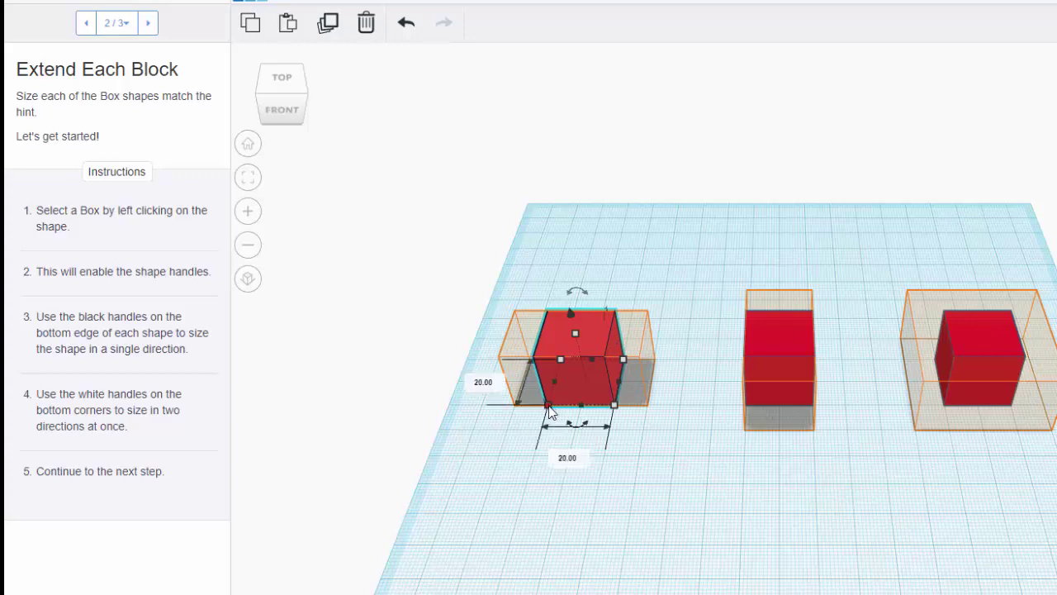
drag(549, 405, 519, 408)
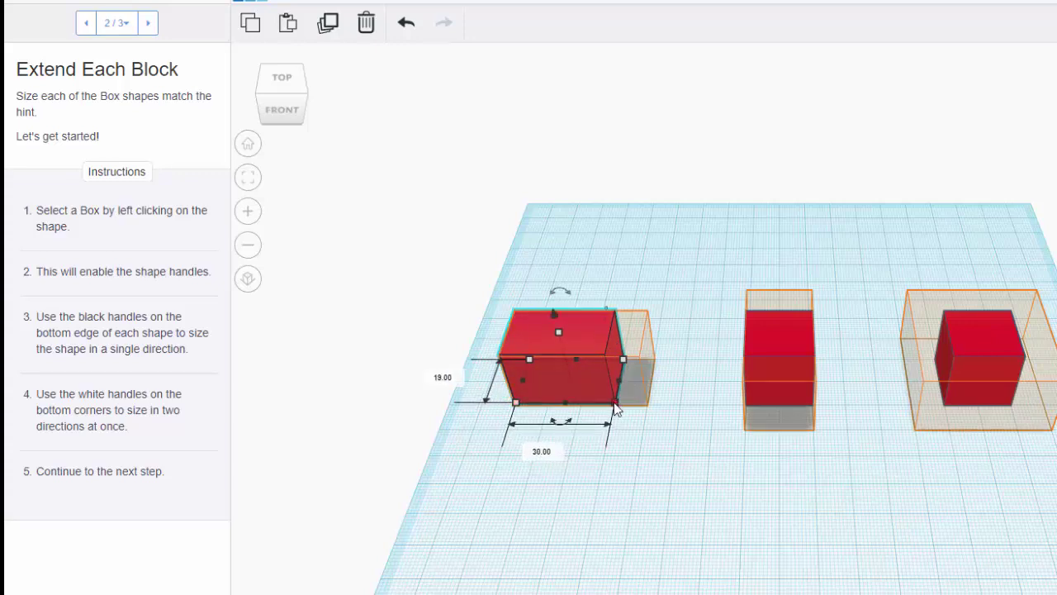
drag(618, 408, 650, 407)
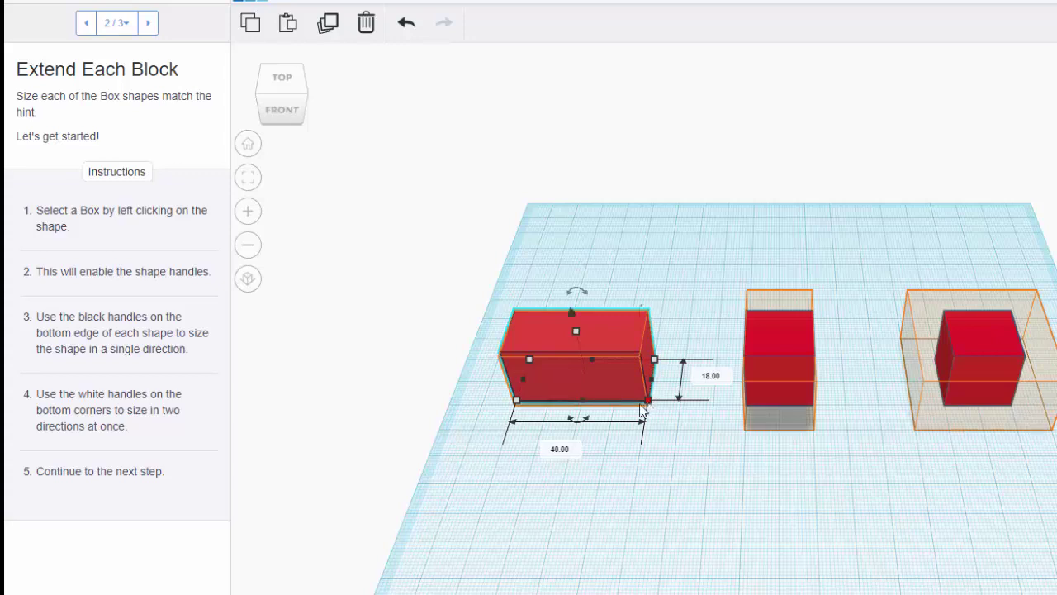
click(608, 532)
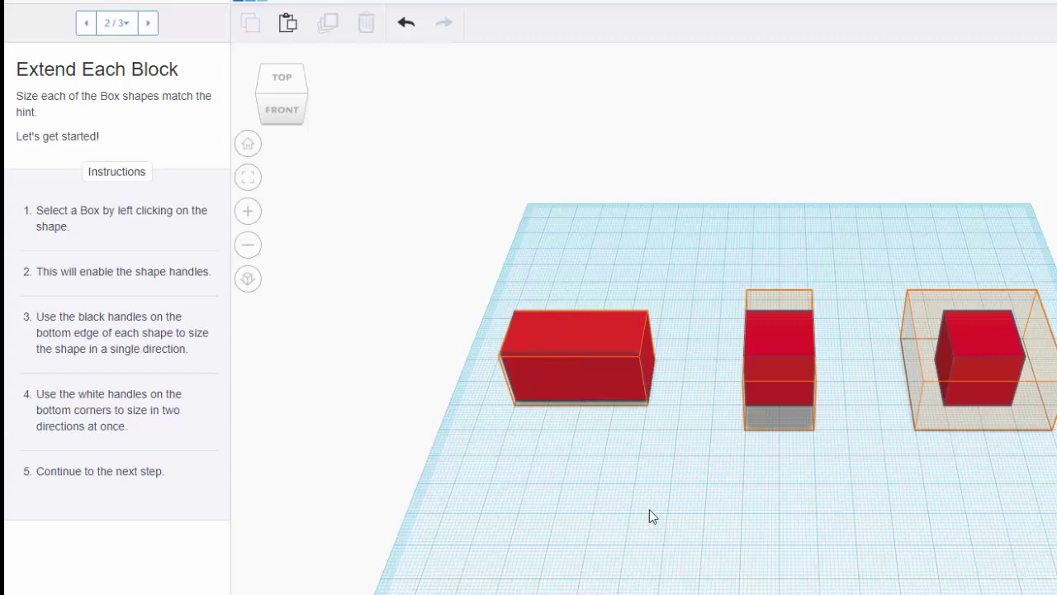
Step: Stretch the middle box to 19.00 by 39.00, checking it from front, right, back and top views
click(780, 402)
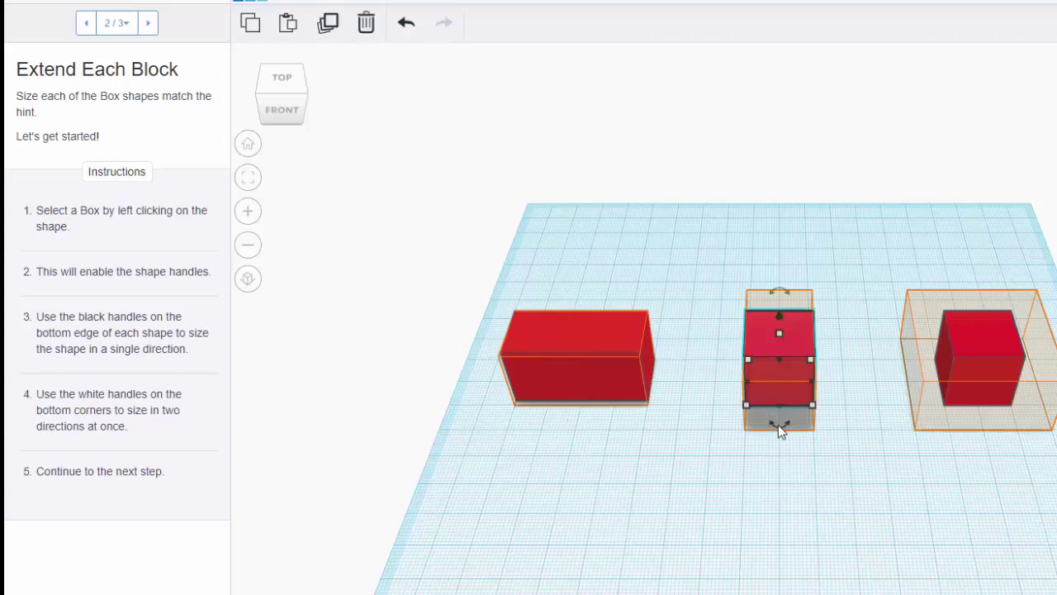
mouse_move(747, 404)
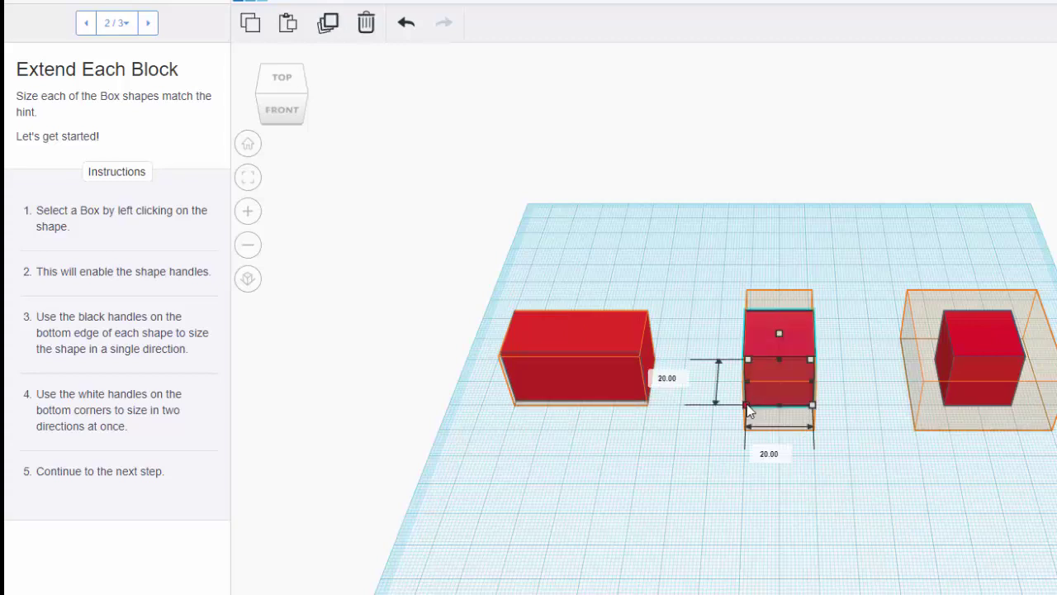
drag(747, 405, 747, 430)
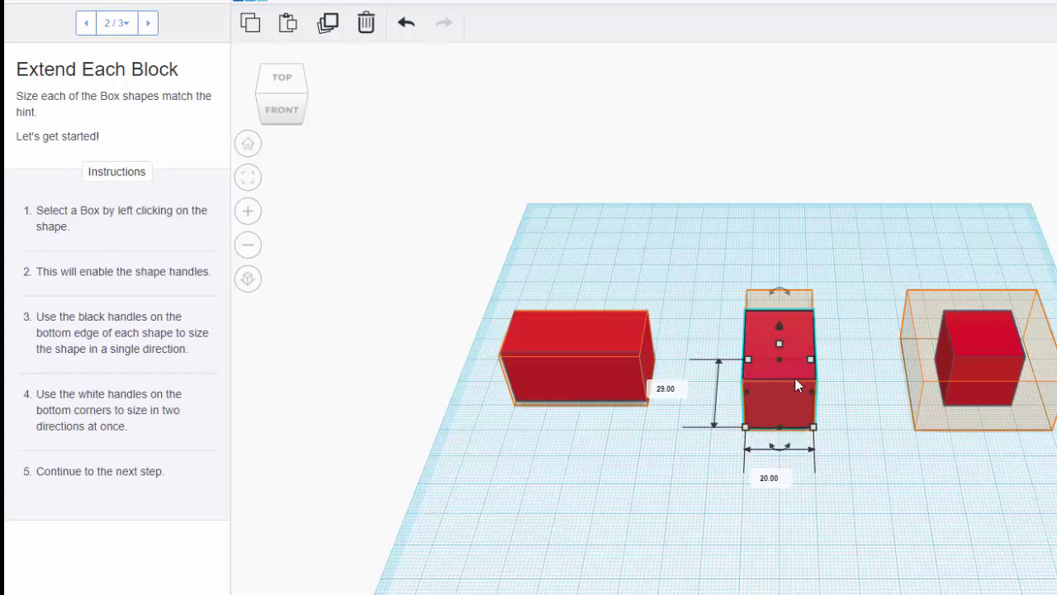
click(291, 115)
click(314, 98)
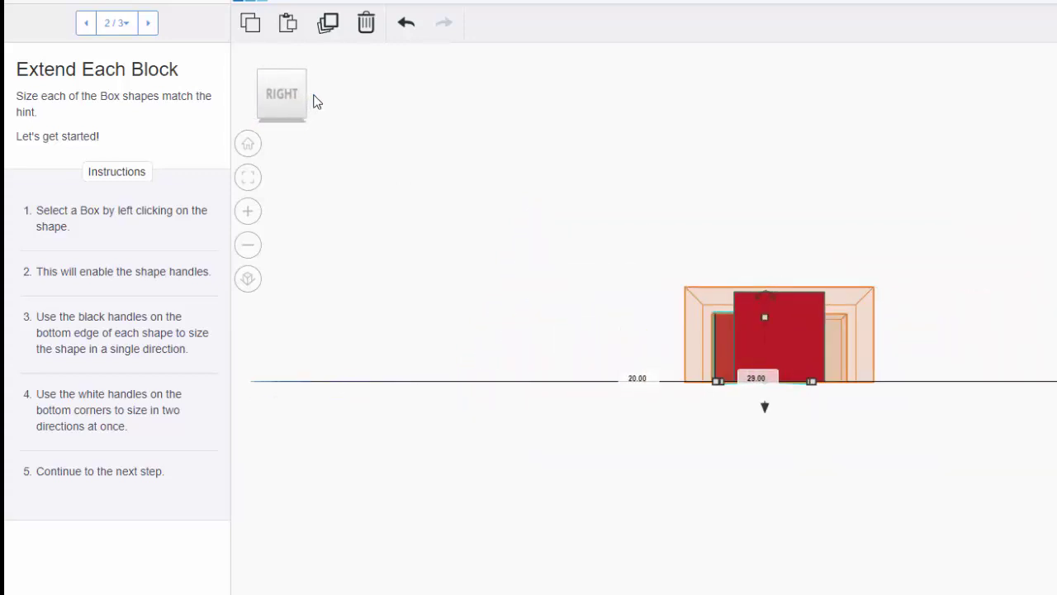
click(314, 99)
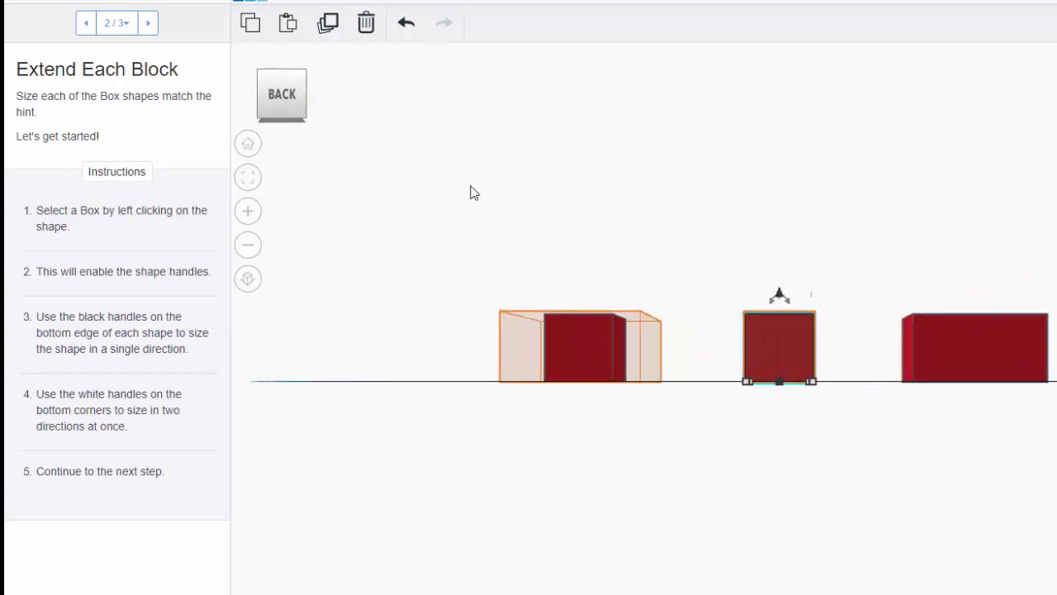
click(280, 66)
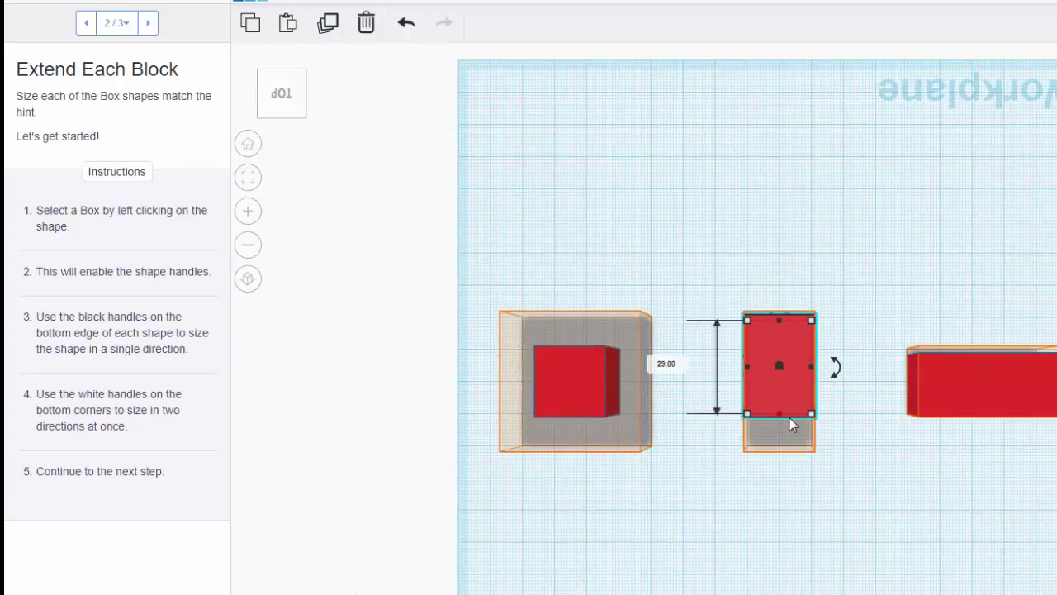
drag(812, 414, 812, 450)
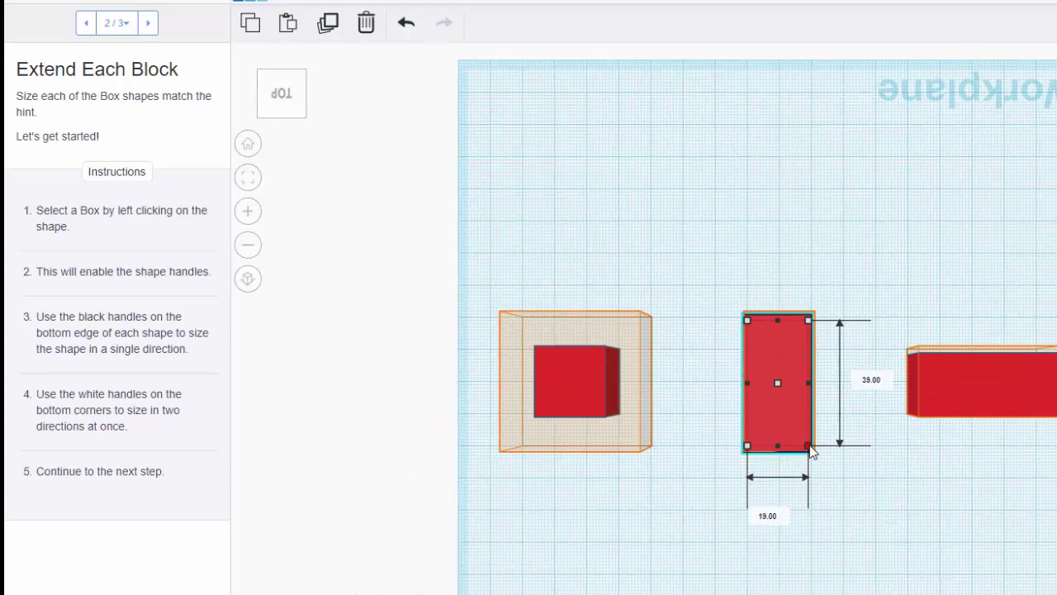
Step: Stretch the small left box to 36 × 38 so it fills its hint, then return to Home view
click(590, 399)
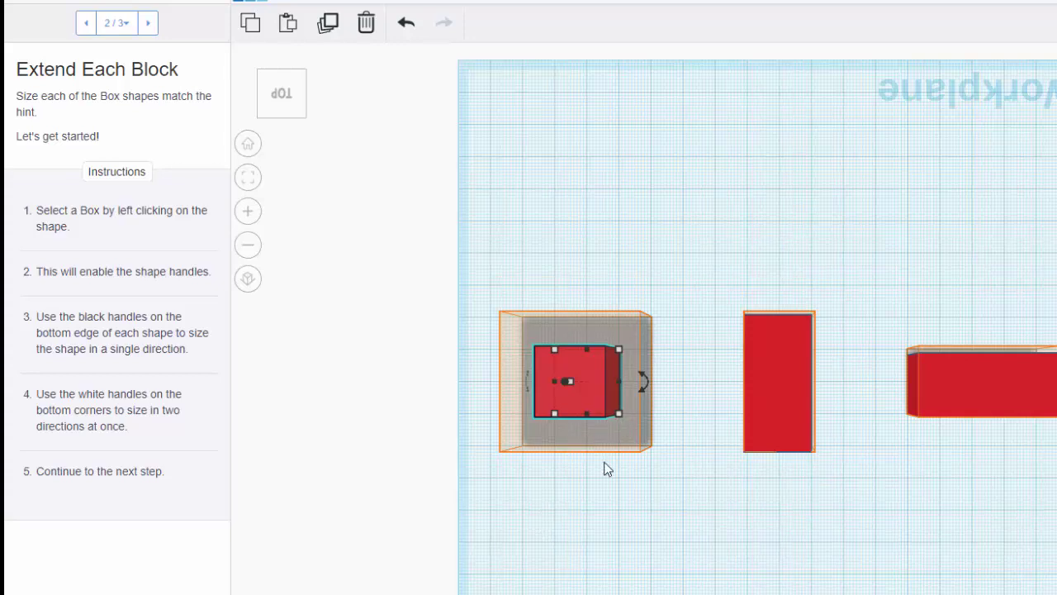
drag(620, 413, 645, 447)
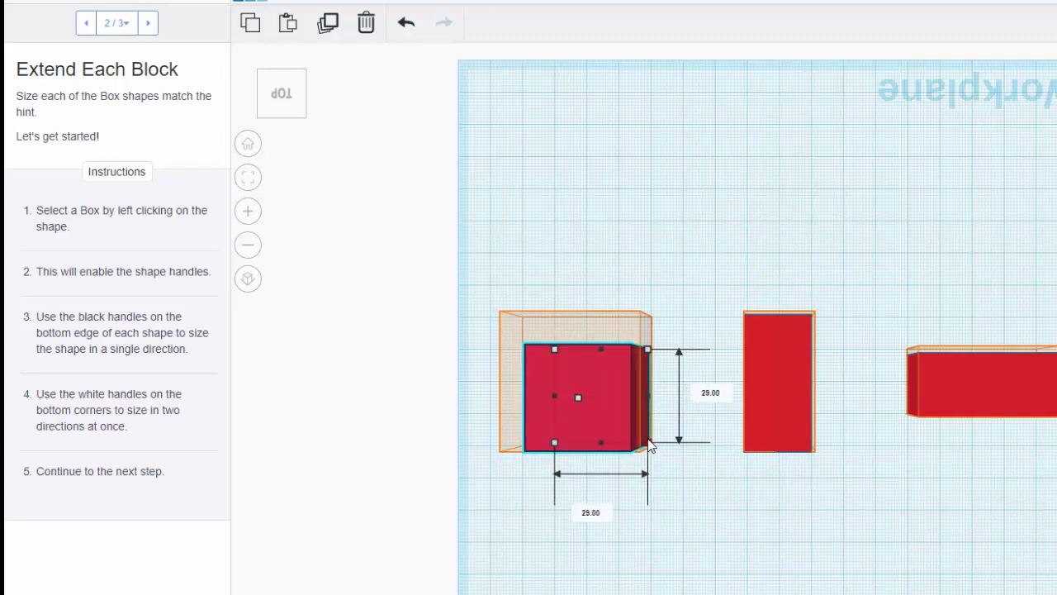
drag(649, 446, 648, 446)
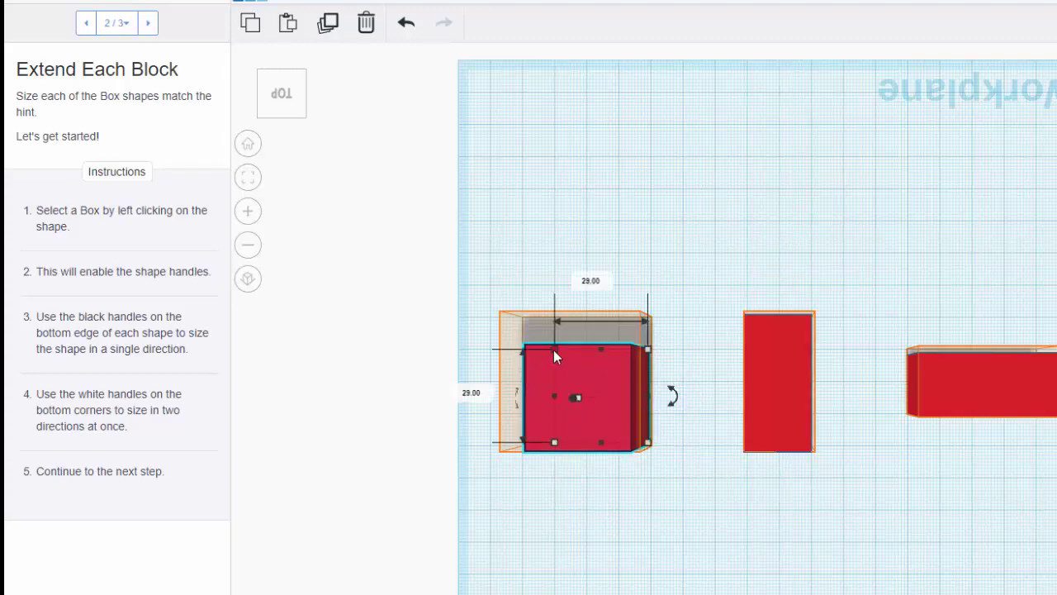
drag(553, 350, 530, 326)
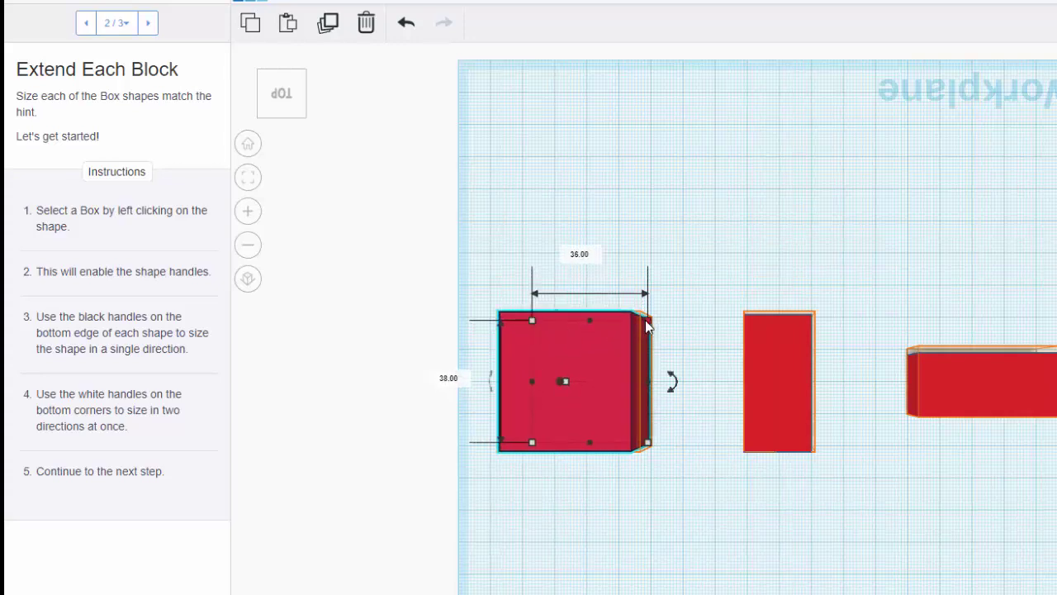
click(249, 146)
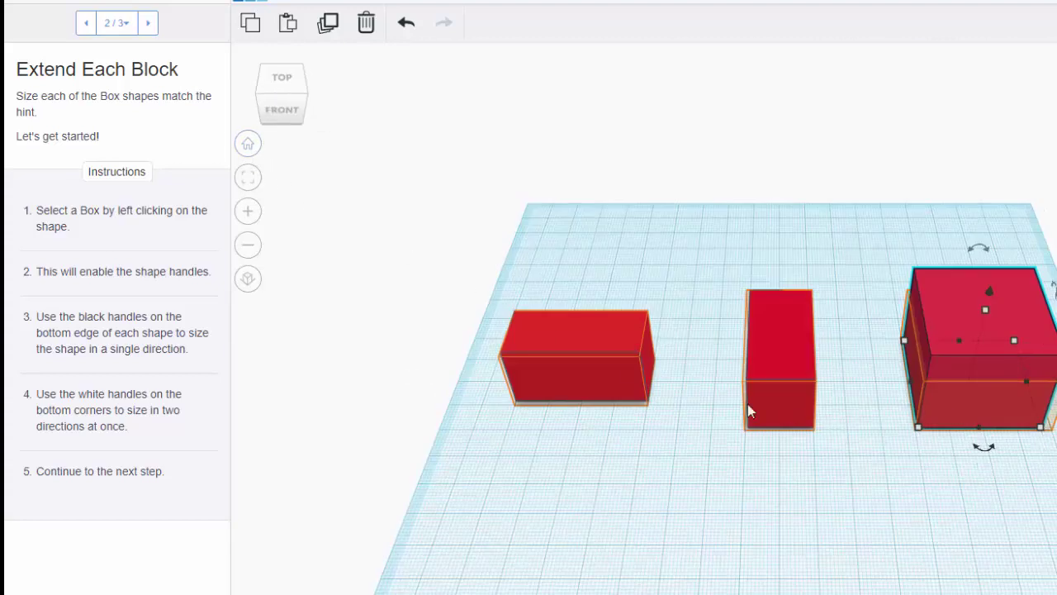
Step: Increase the left box's depth from 18 to 19
click(590, 380)
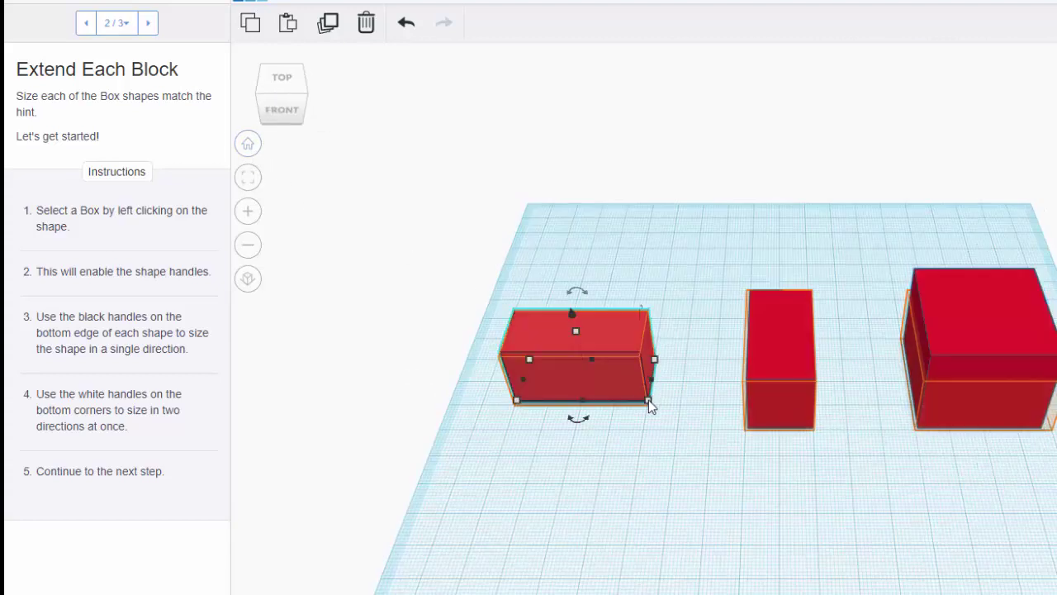
mouse_move(649, 403)
drag(648, 401, 650, 399)
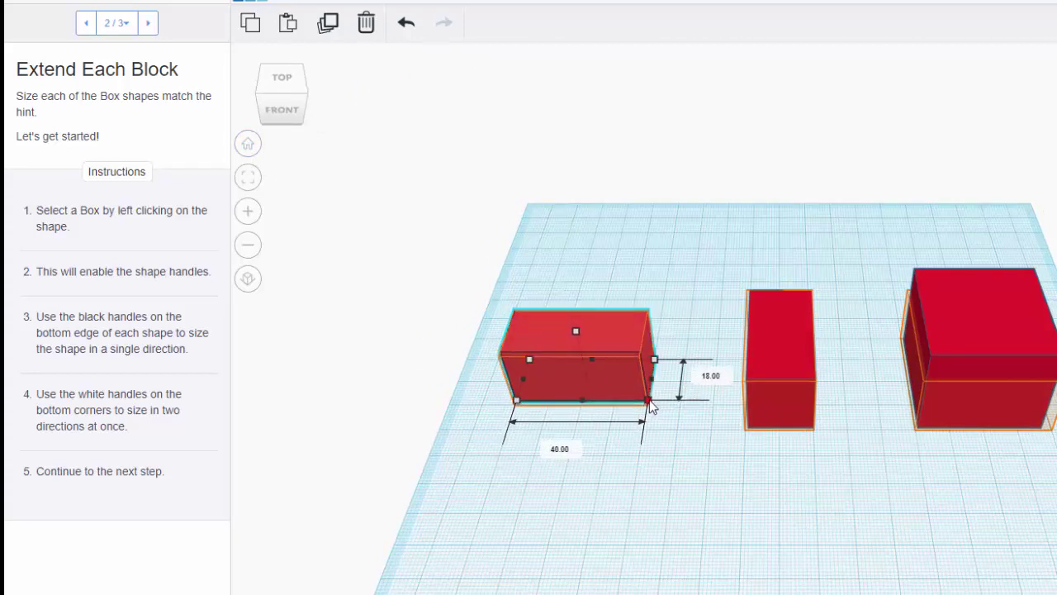
drag(650, 406, 650, 409)
Step: Resize the large right box to 37 by 40 and lower it to 21 to match its hint
click(999, 408)
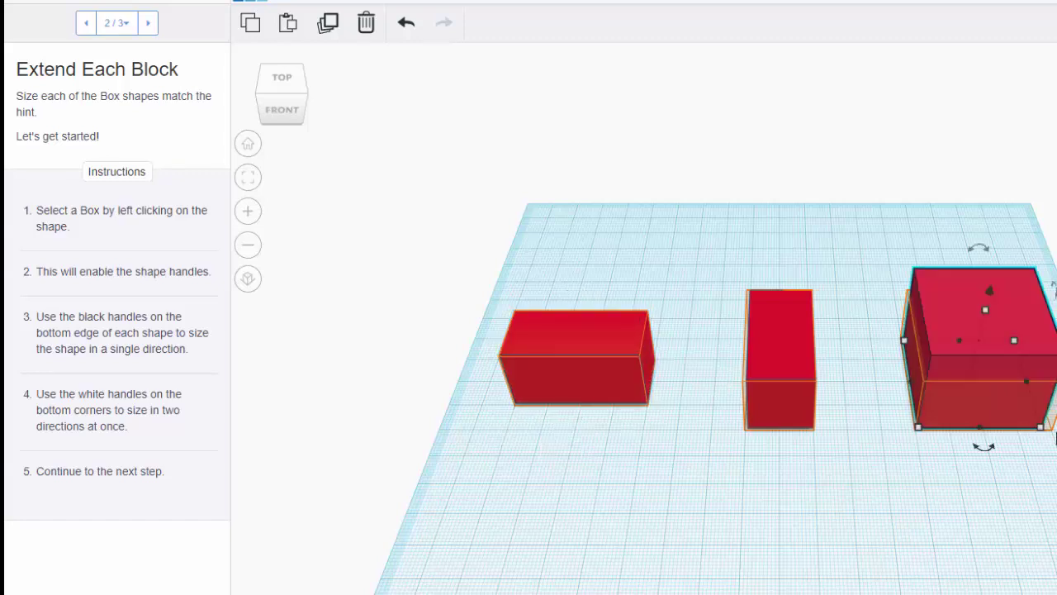
drag(1039, 434, 1050, 431)
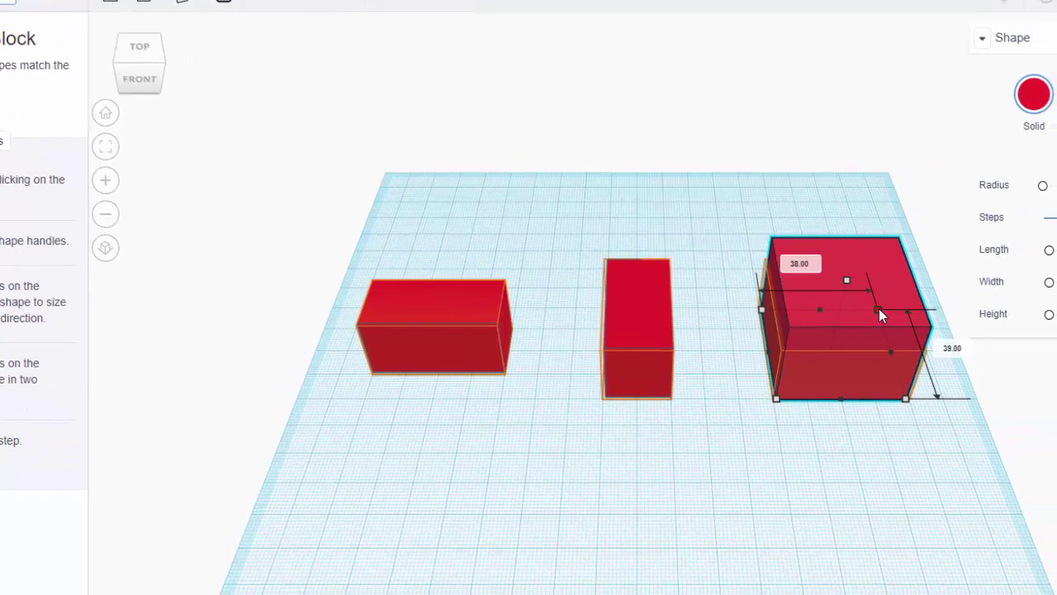
drag(879, 309, 854, 322)
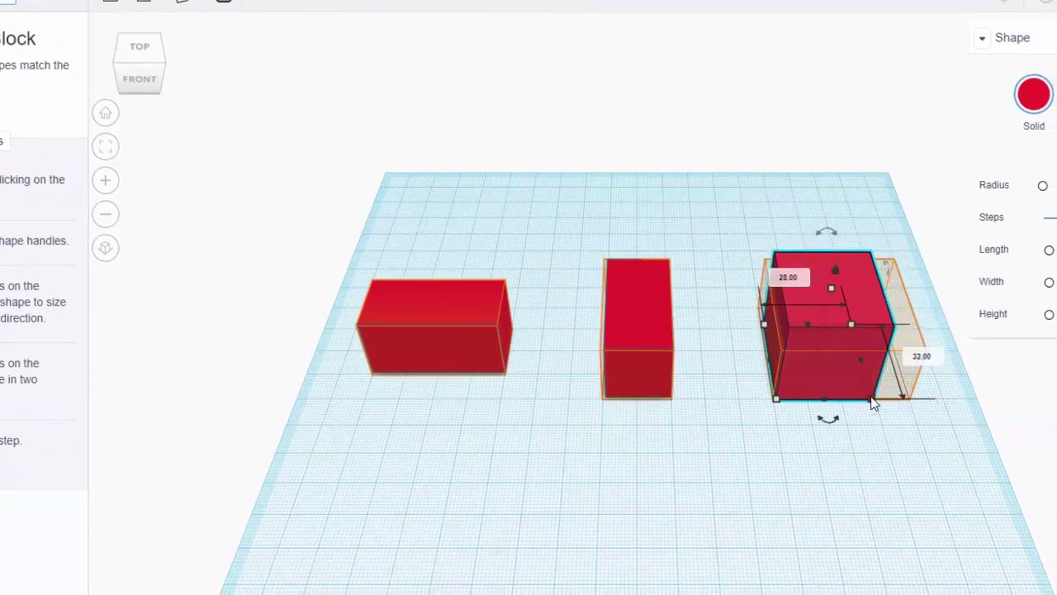
drag(874, 400, 911, 402)
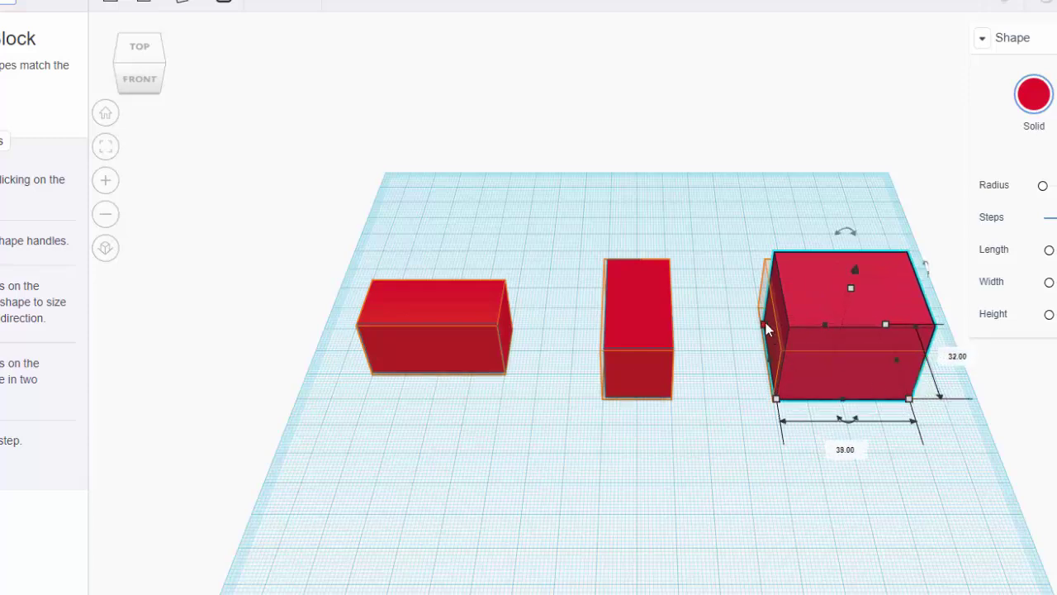
drag(767, 329, 761, 313)
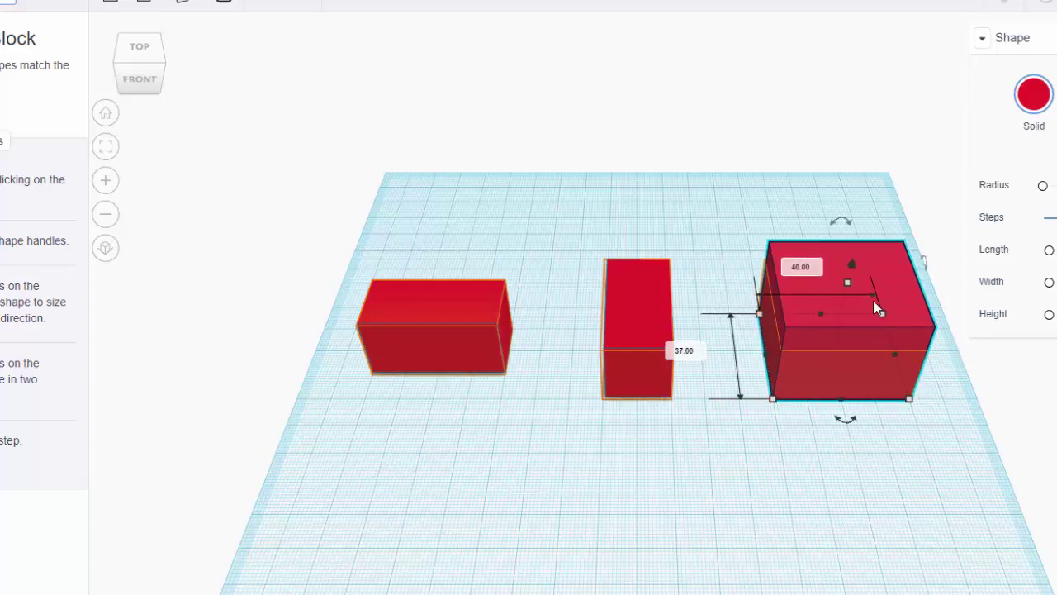
drag(847, 283, 841, 306)
Step: From a back view, extend the left box's depth to 41 and mark Size It Up as done
click(667, 484)
right_drag(661, 476, 535, 384)
mouse_move(404, 333)
mouse_down()
mouse_move(533, 411)
mouse_move(396, 339)
mouse_up()
right_drag(396, 339, 528, 358)
click(476, 300)
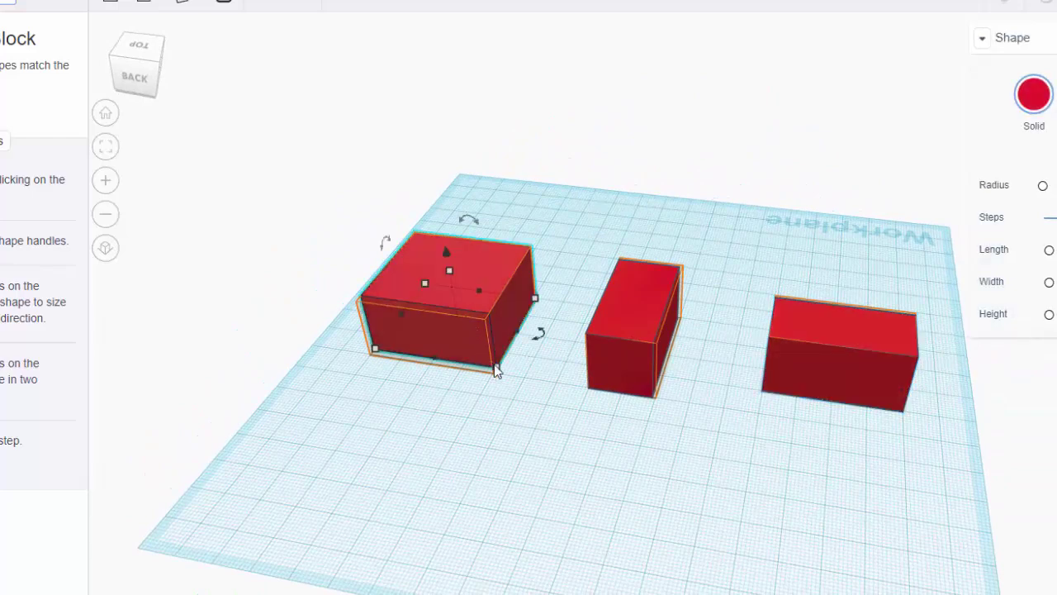
drag(495, 372, 496, 379)
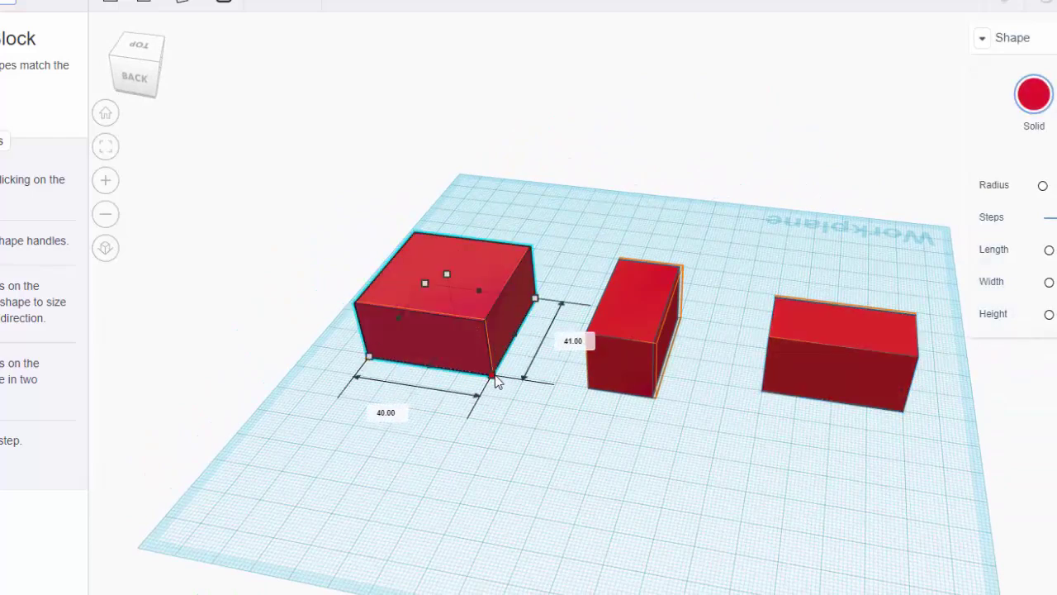
click(570, 487)
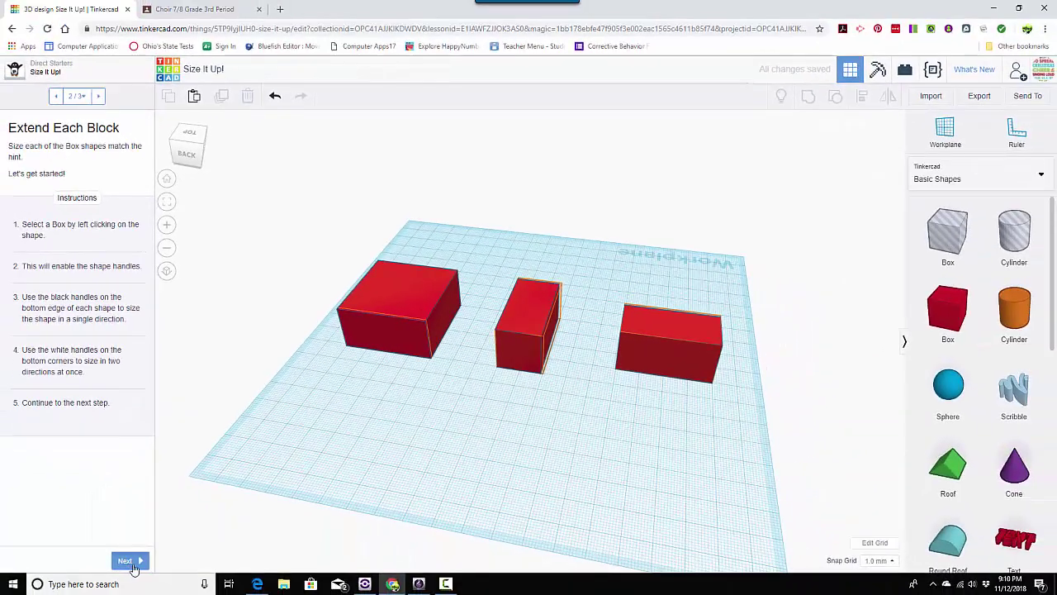
click(137, 561)
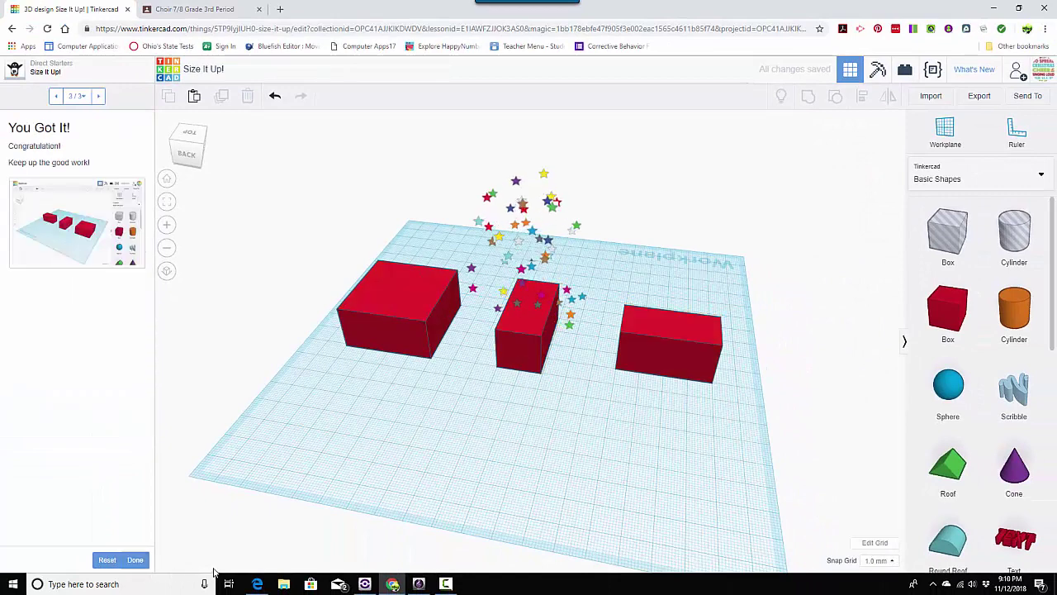
click(136, 561)
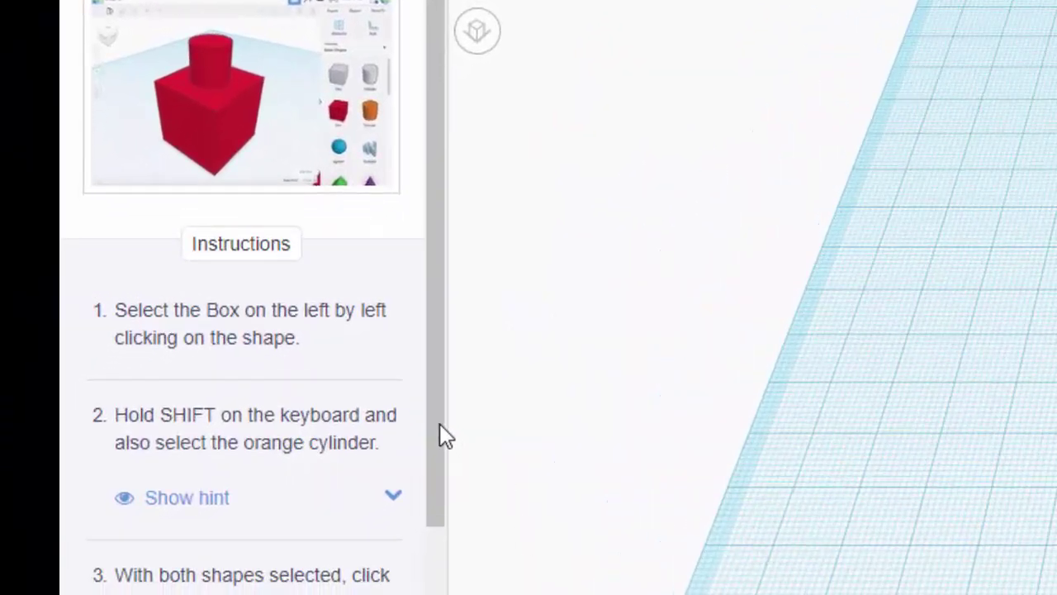
Step: Group the left red box with the orange cylinder, then advance to 'Group the Shapes on the Right'
drag(426, 414, 443, 573)
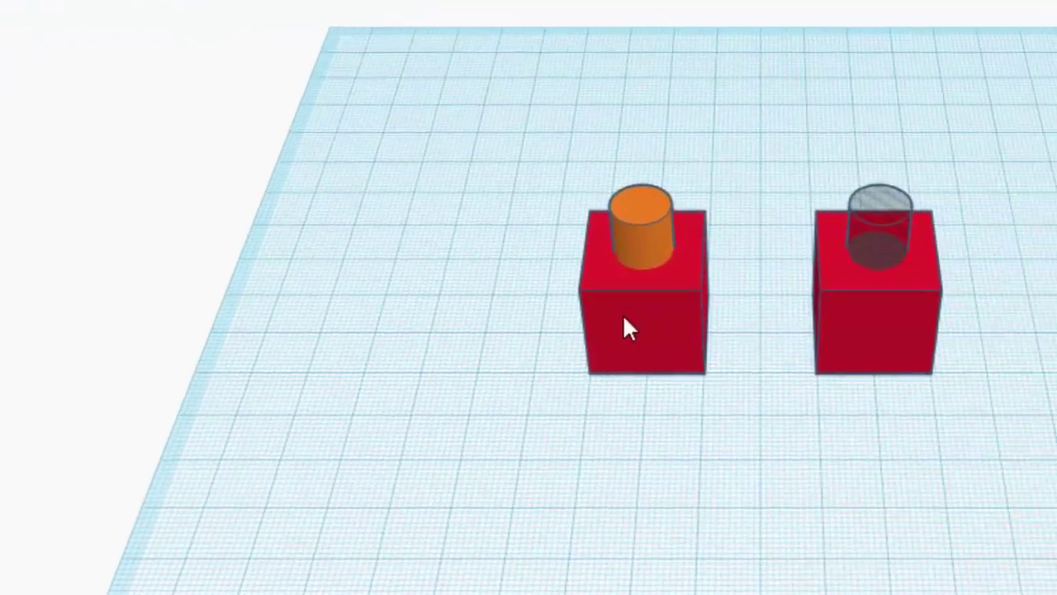
click(625, 329)
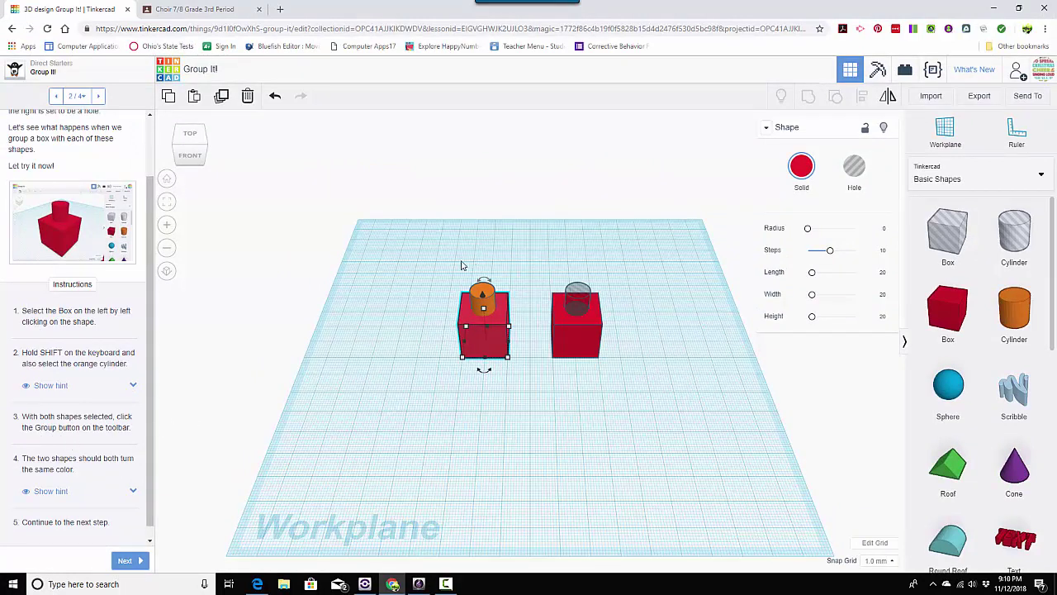
shift+click(482, 301)
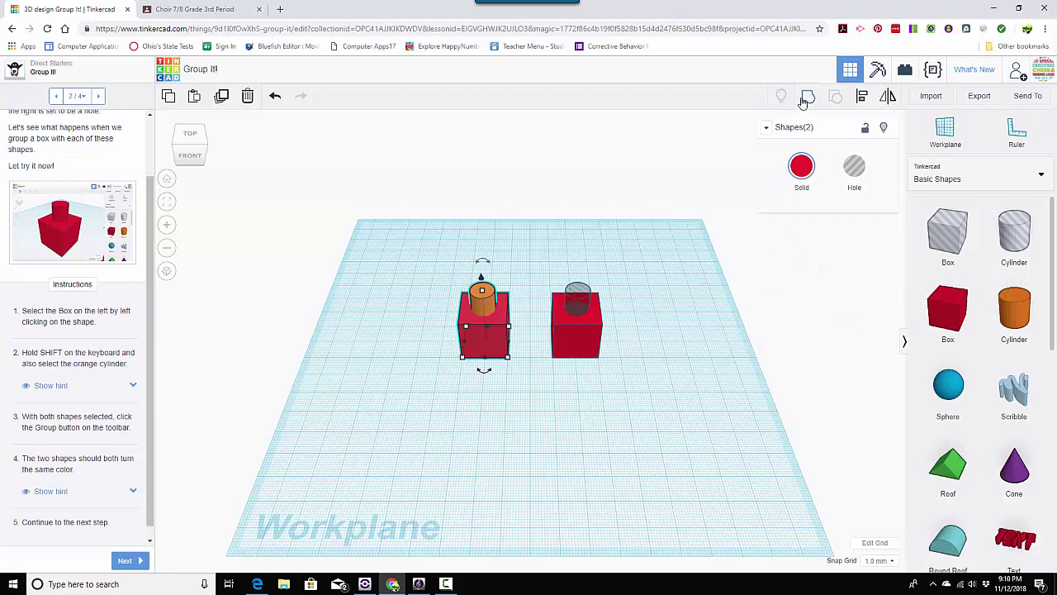
click(805, 97)
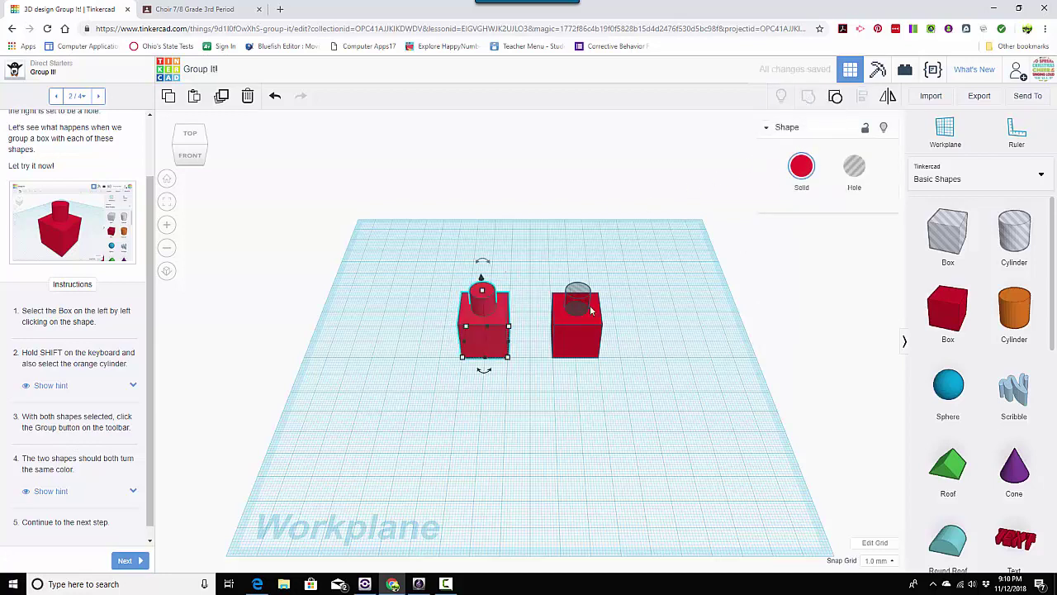
click(420, 382)
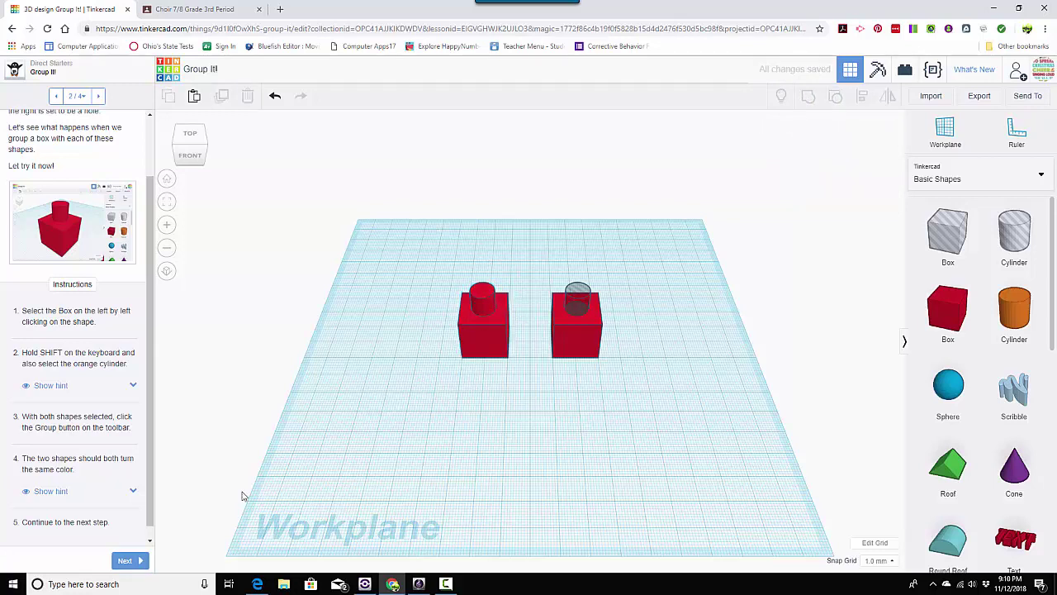
click(142, 562)
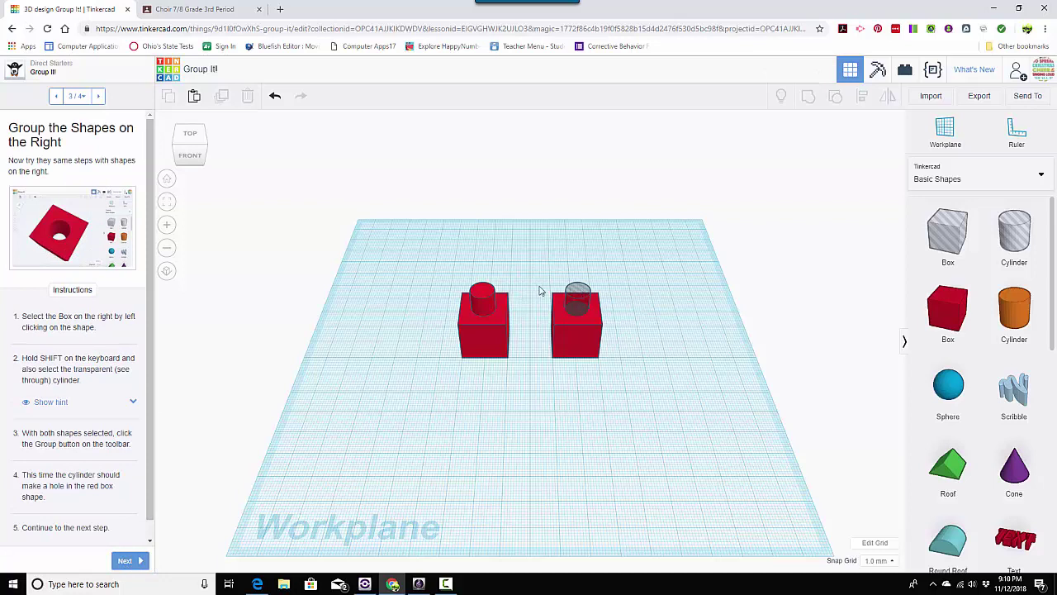
Step: Group the right box with the clear cylinder to cut a hole, checking it from Top and Home views
drag(562, 302, 633, 389)
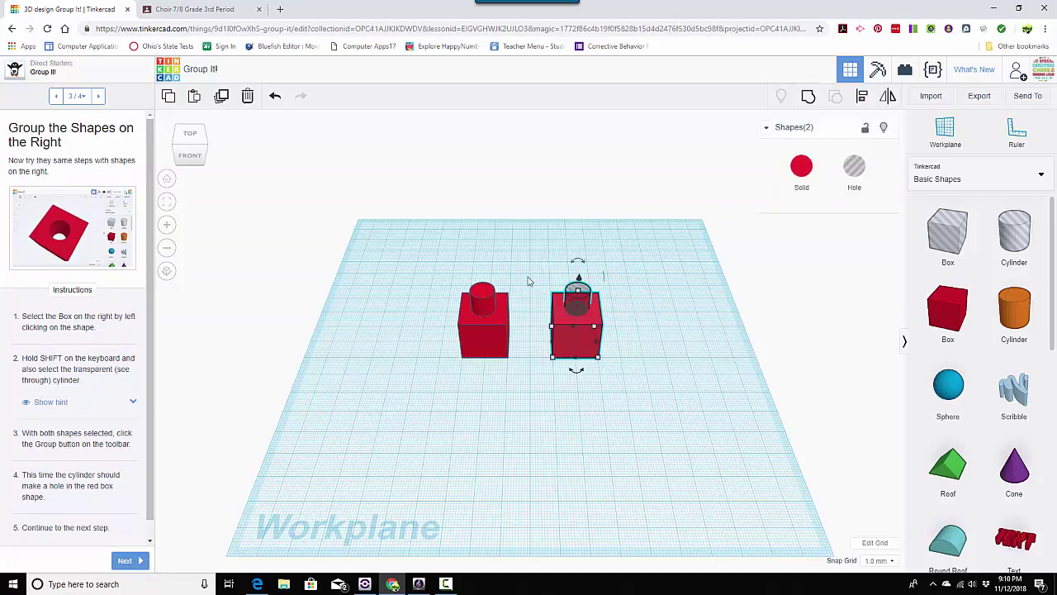
click(809, 97)
click(593, 415)
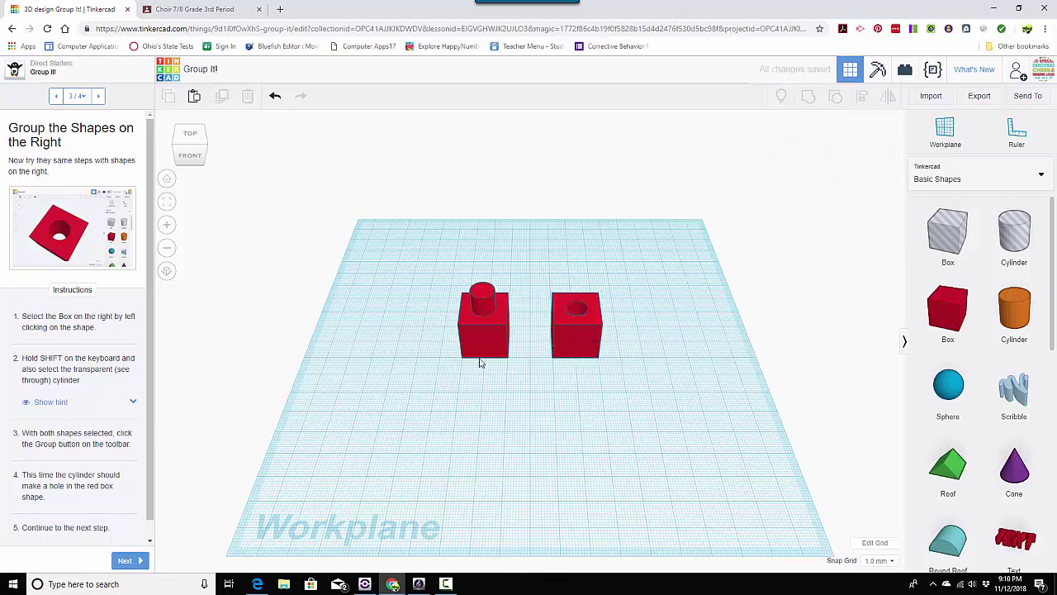
click(190, 134)
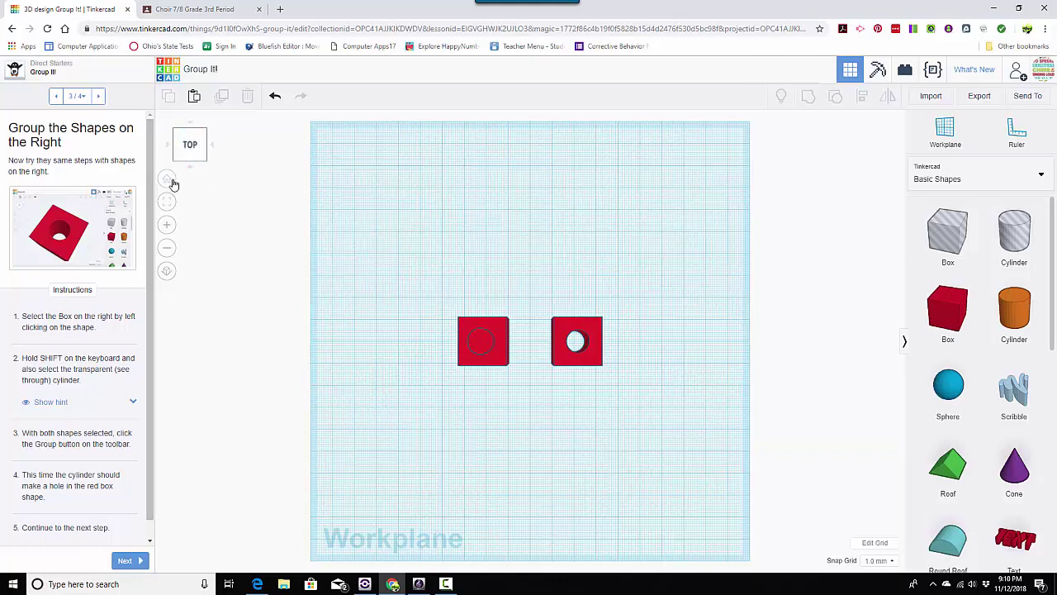
click(167, 178)
Step: Finish the Group It! lesson and continue to the Align It! lesson
click(126, 560)
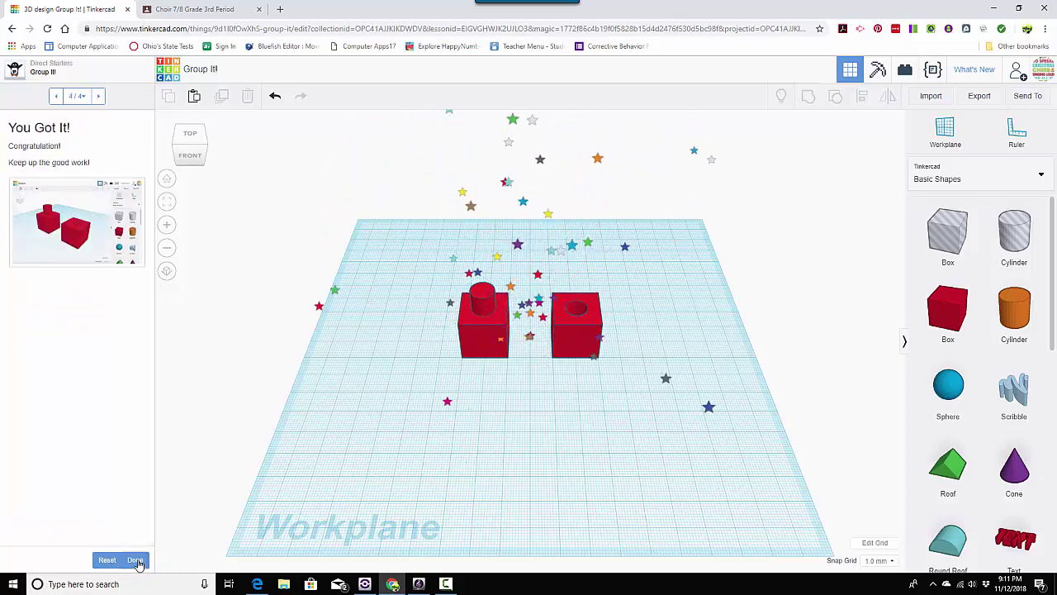
click(136, 561)
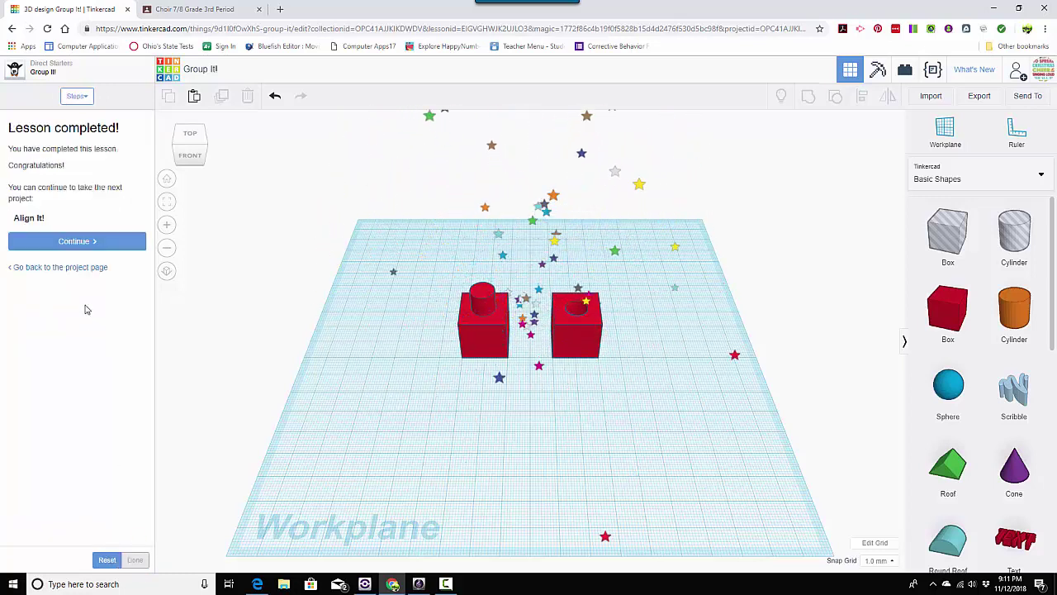
click(77, 241)
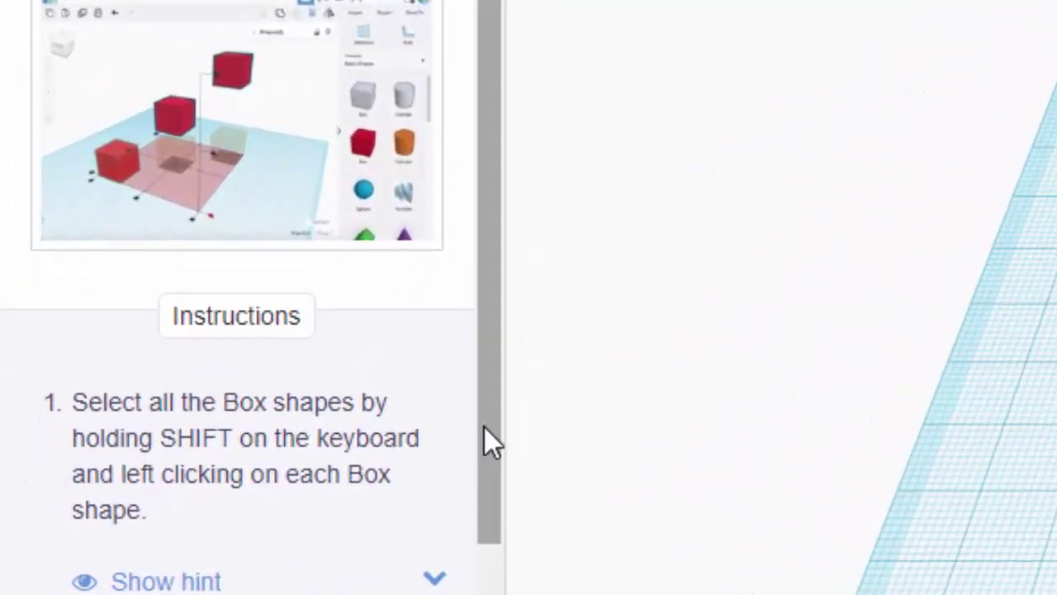
Step: Scroll through the Align It! instructions and select the nearest, middle and top-right red boxes together
scroll(264, 512, down, 1)
scroll(492, 474, down, 4)
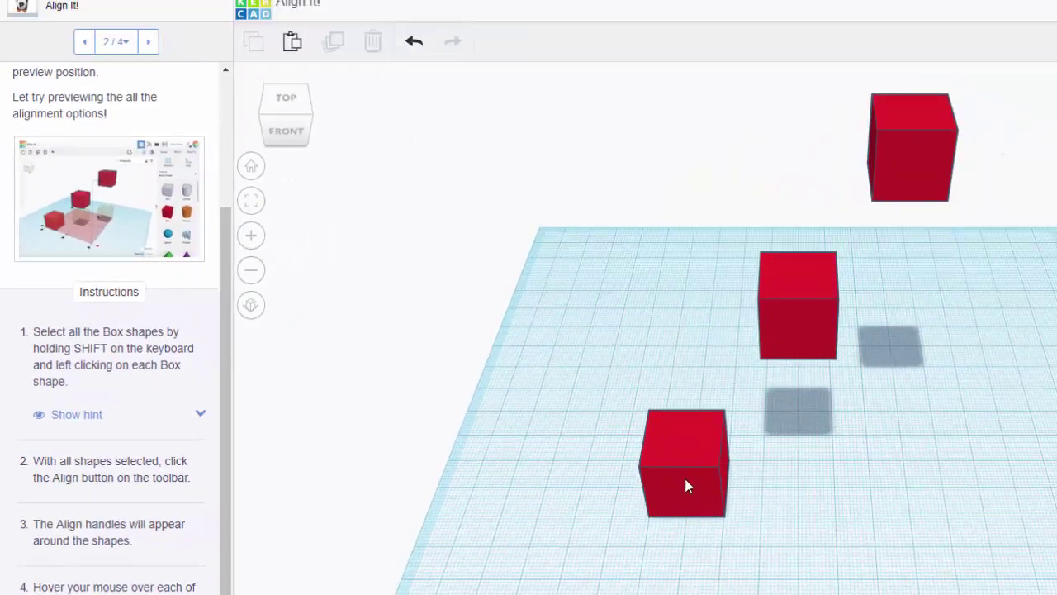
click(684, 479)
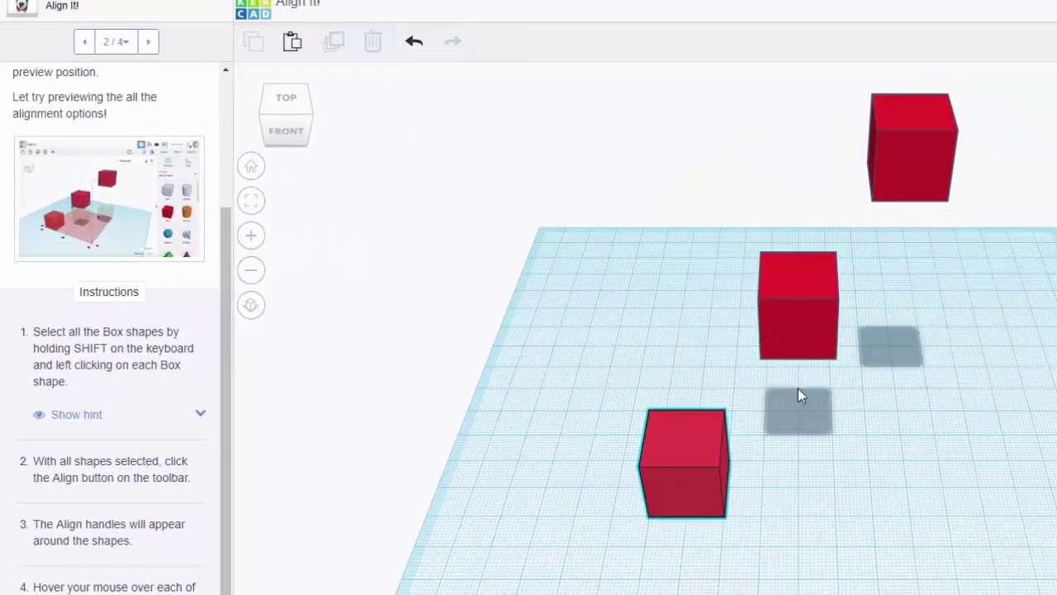
shift+click(809, 294)
shift+click(928, 164)
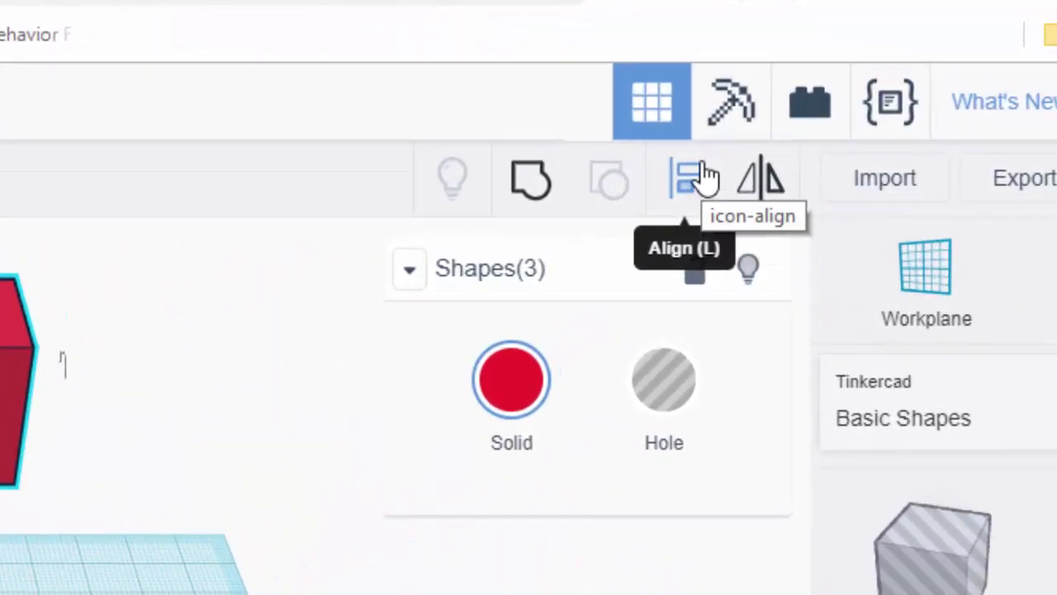
Step: Use Align to line the three boxes up at bottom, left and middle, then mark Align It! done
click(694, 178)
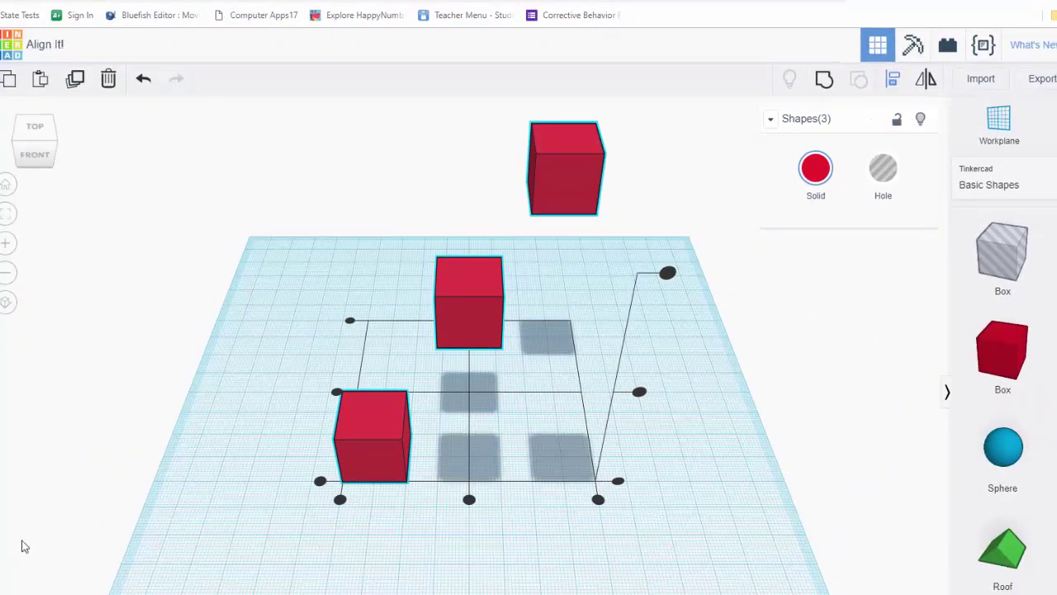
mouse_move(335, 394)
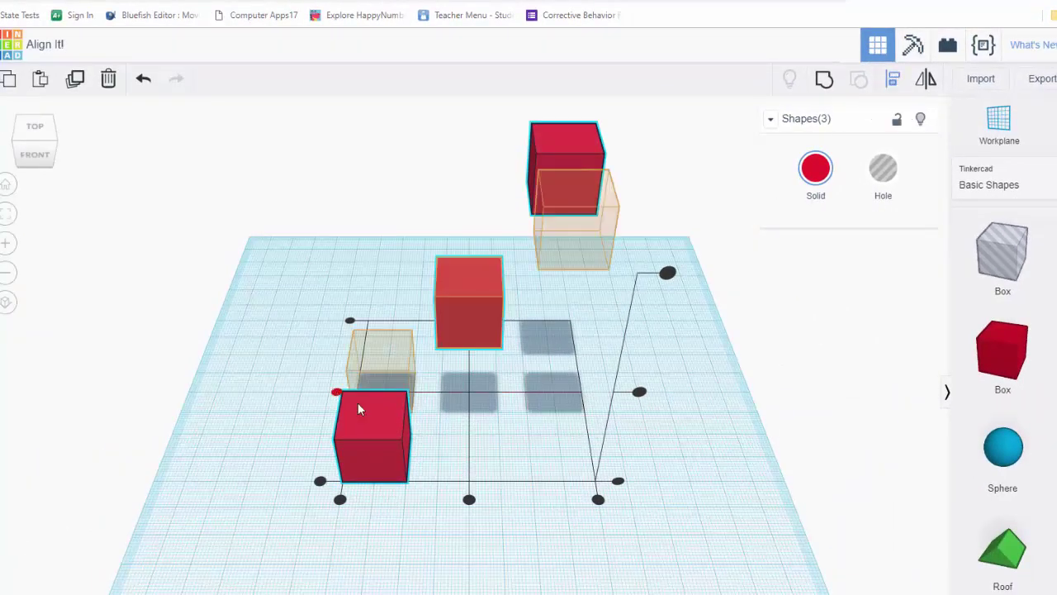
mouse_move(469, 501)
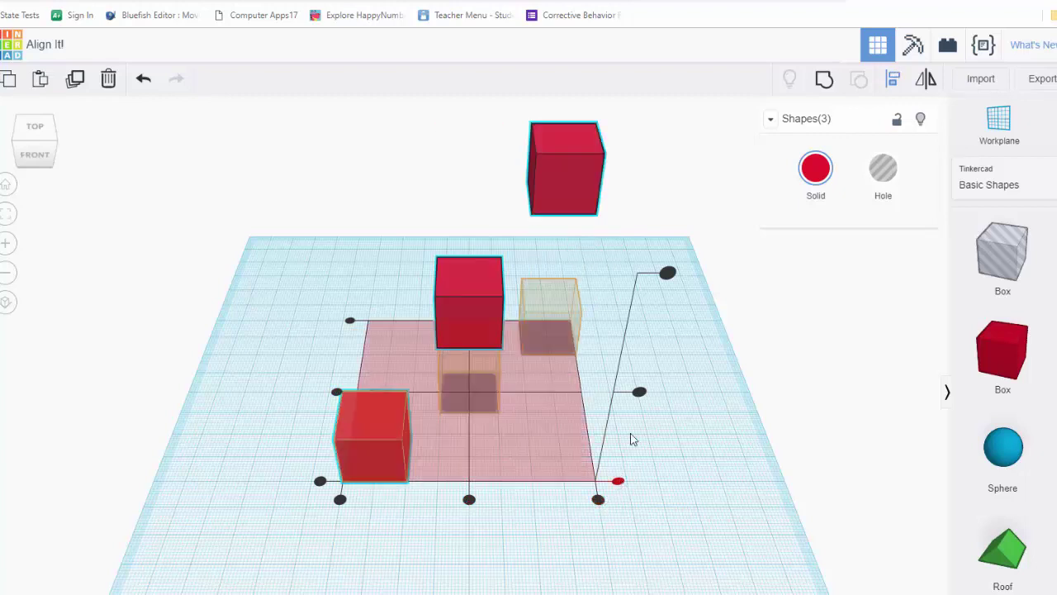
mouse_move(640, 393)
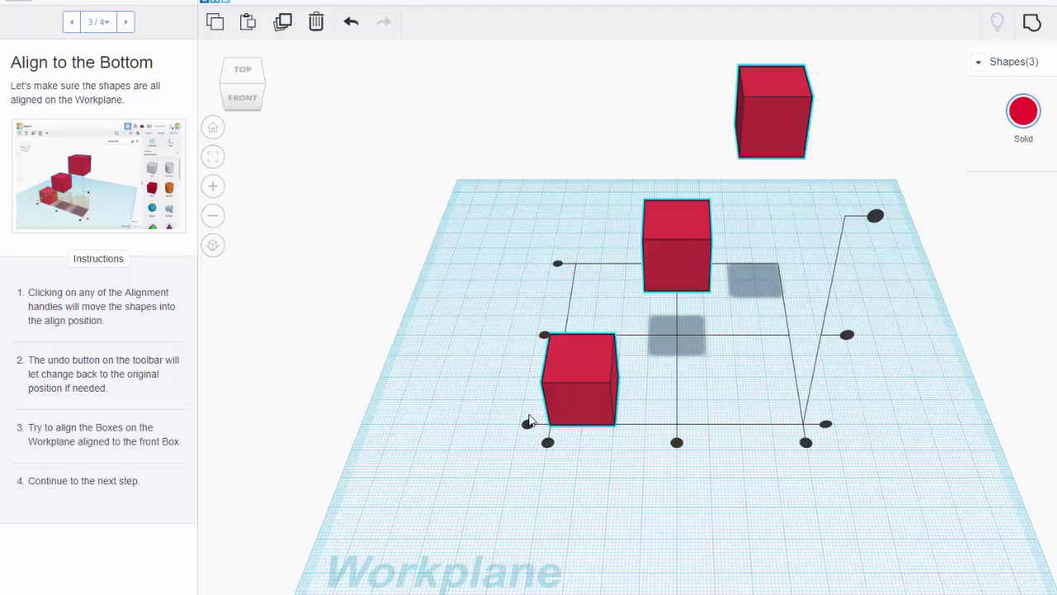
click(528, 426)
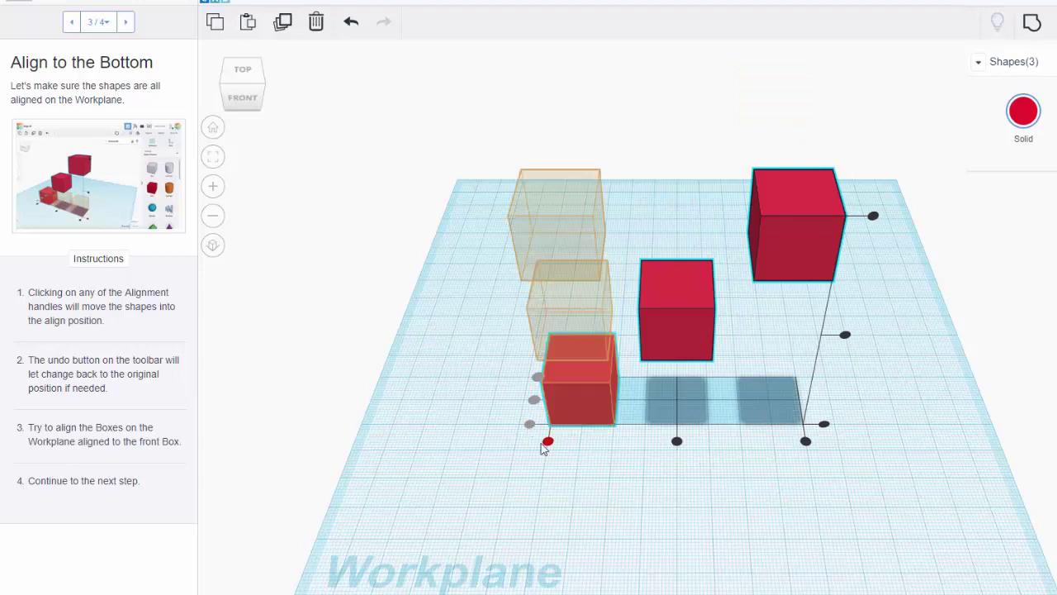
click(548, 442)
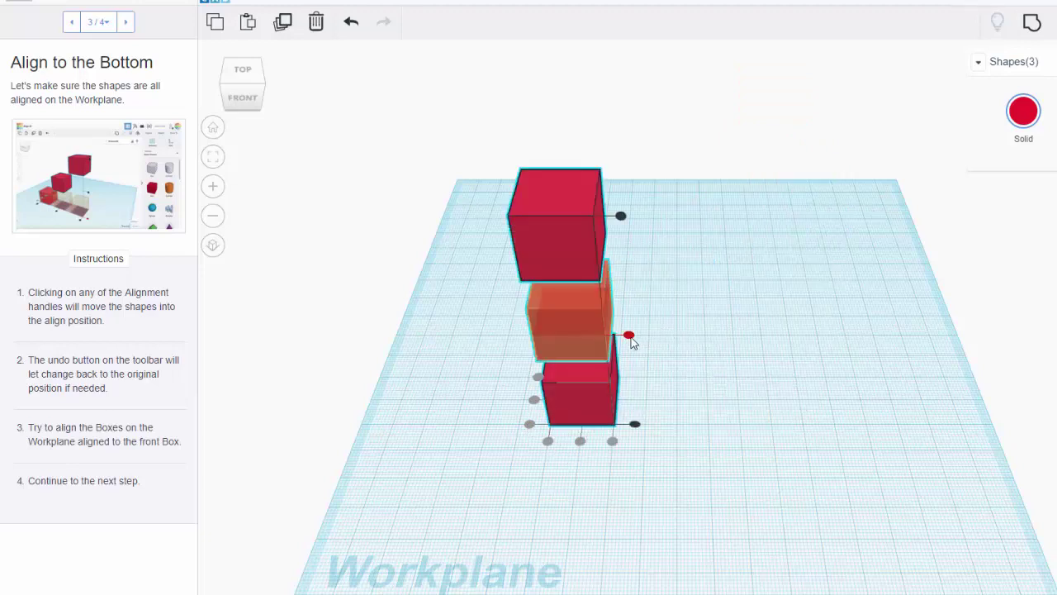
click(629, 336)
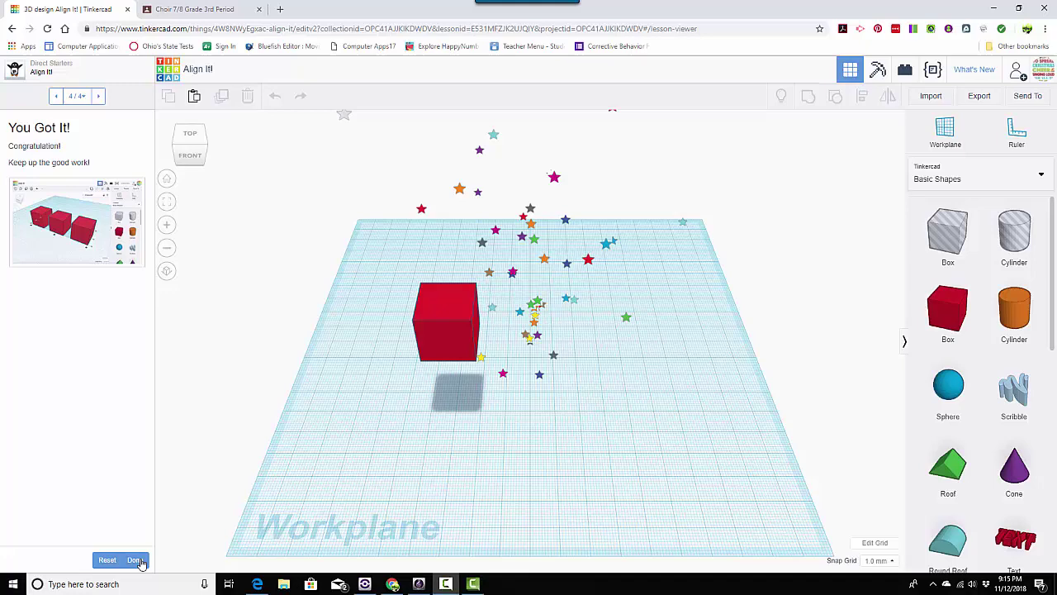
click(135, 559)
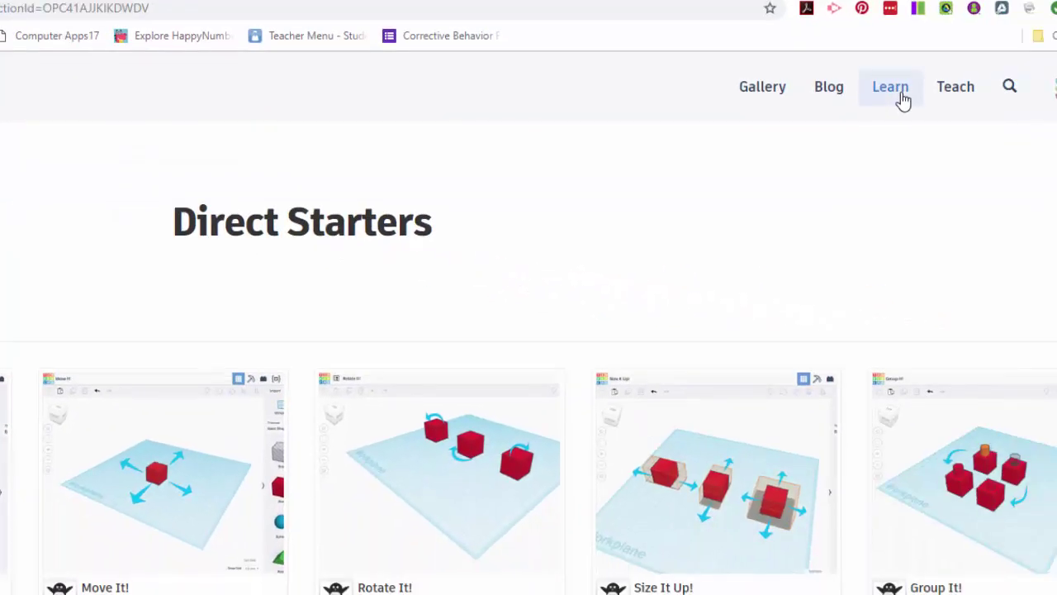
Step: Go through Learn, Lessons and See all Lessons to open the Key Ring, Letters! project
click(900, 92)
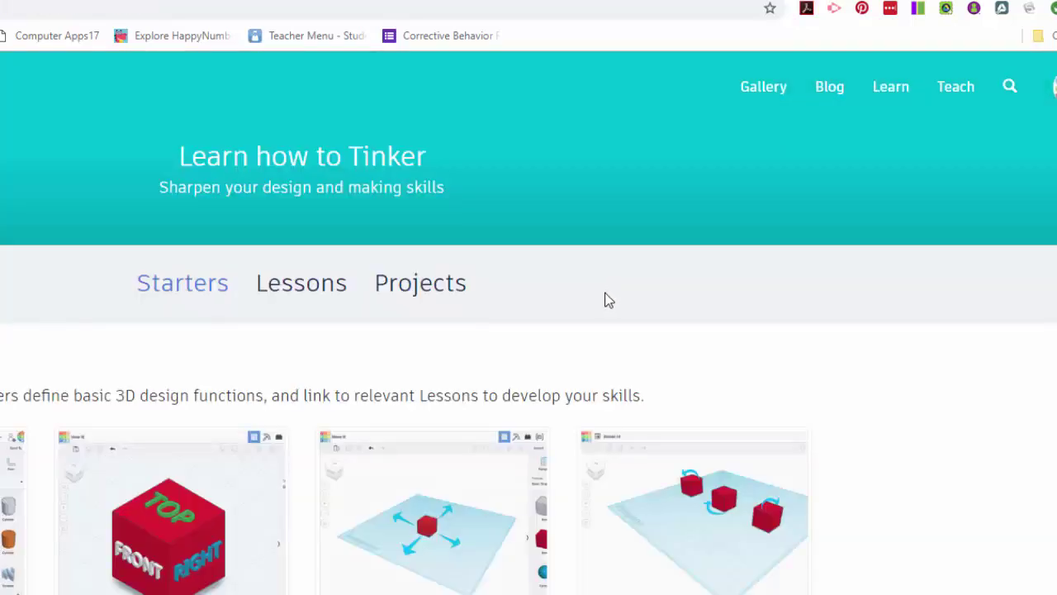
click(299, 285)
scroll(182, 308, down, 2)
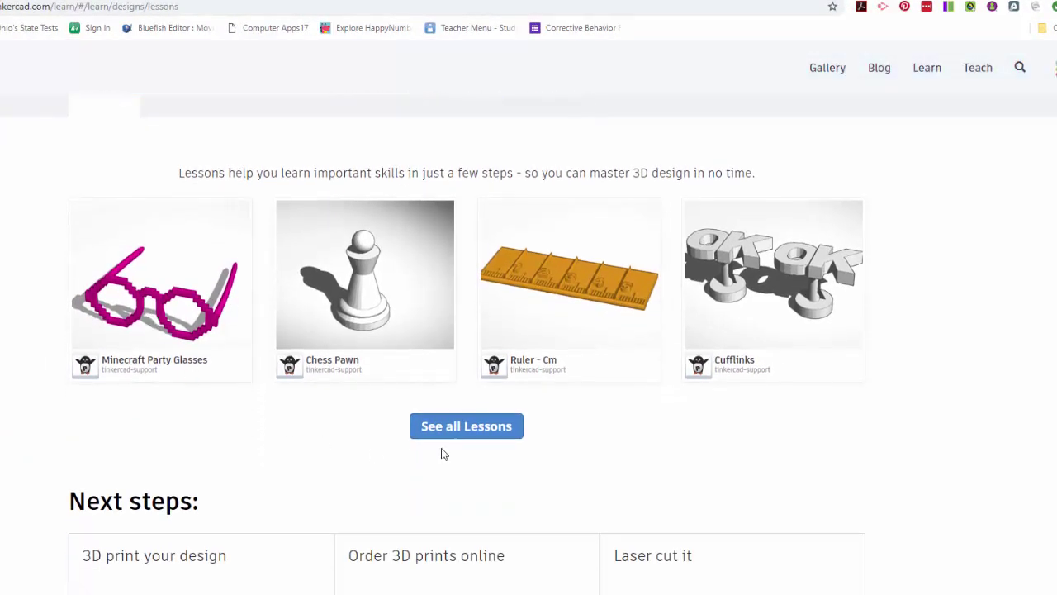
click(489, 433)
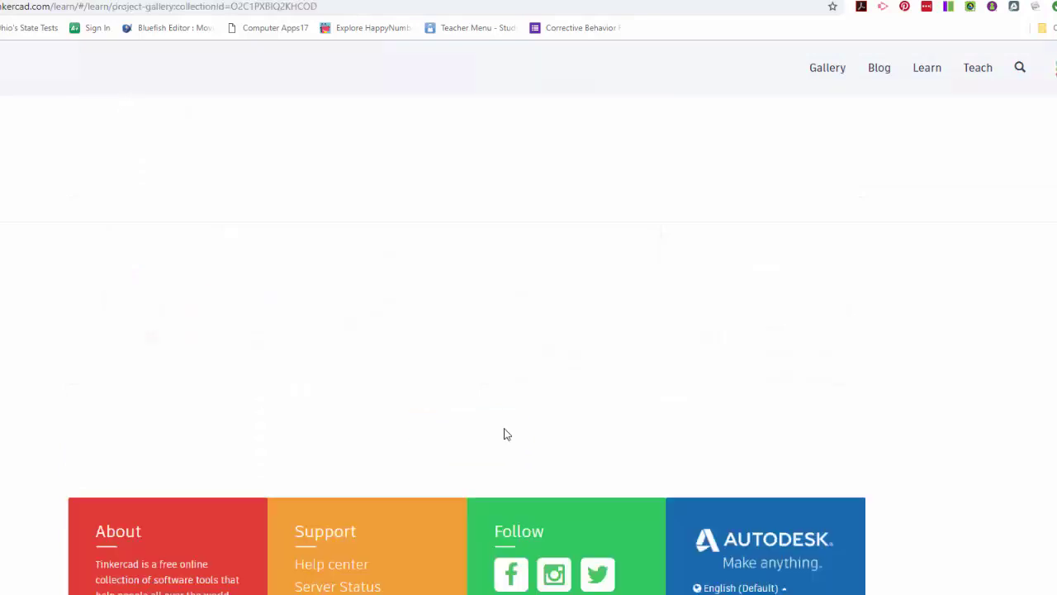
scroll(751, 442, down, 2)
scroll(751, 442, down, 1)
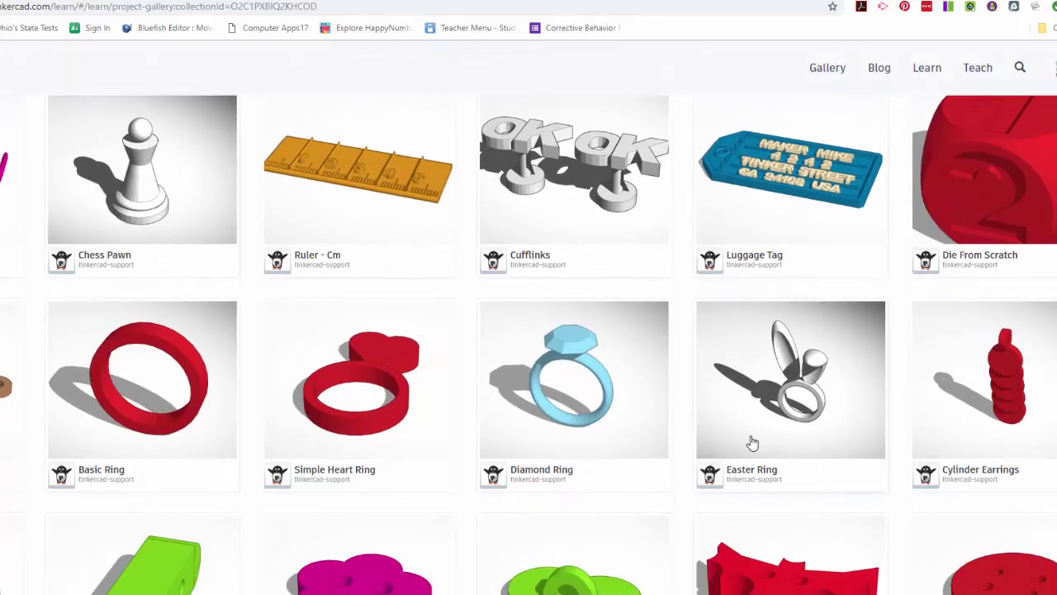
scroll(752, 442, down, 5)
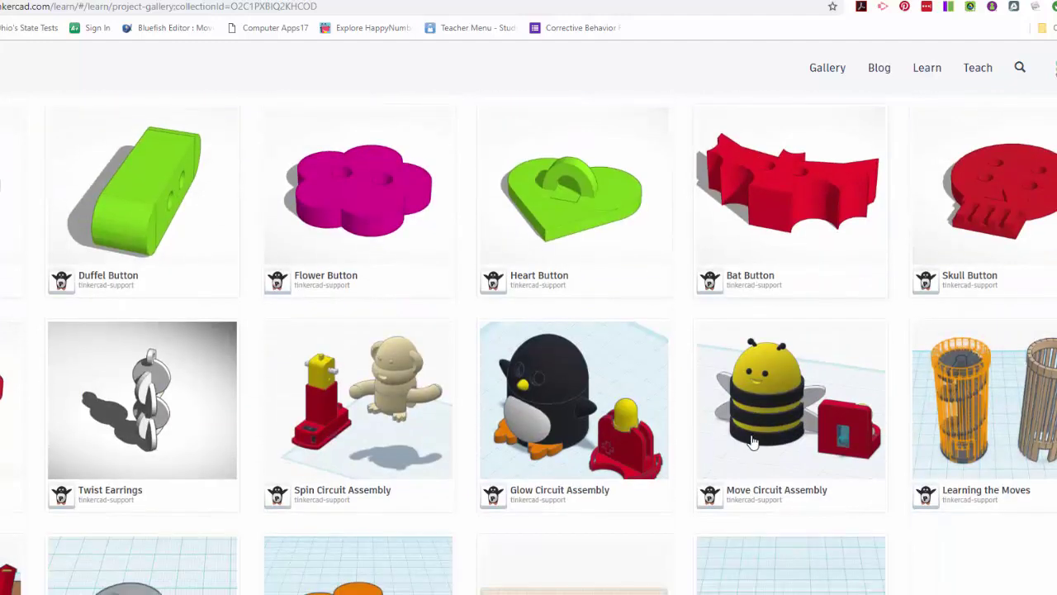
scroll(752, 442, down, 4)
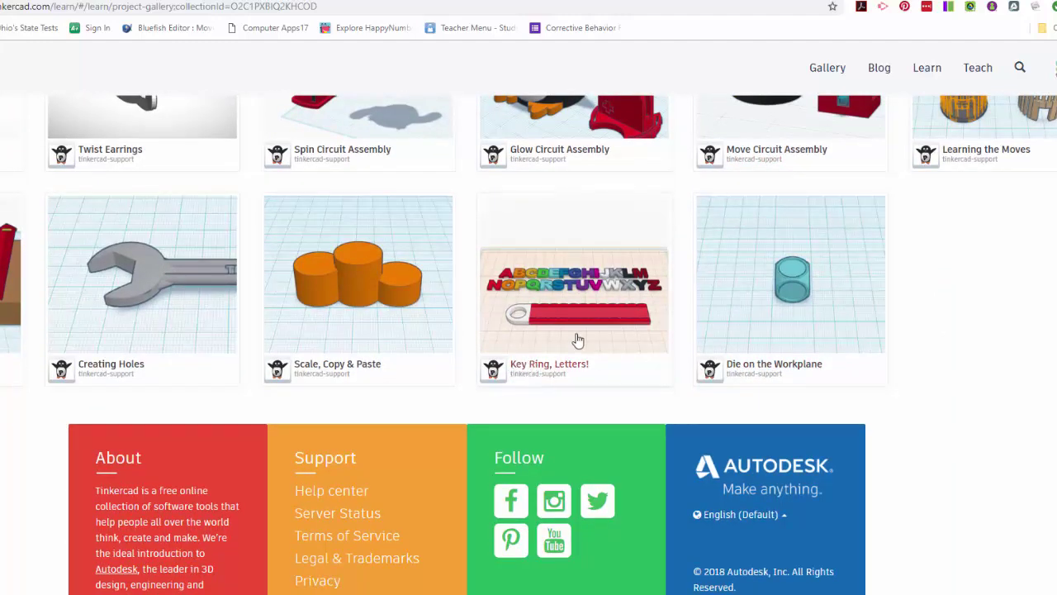
click(579, 366)
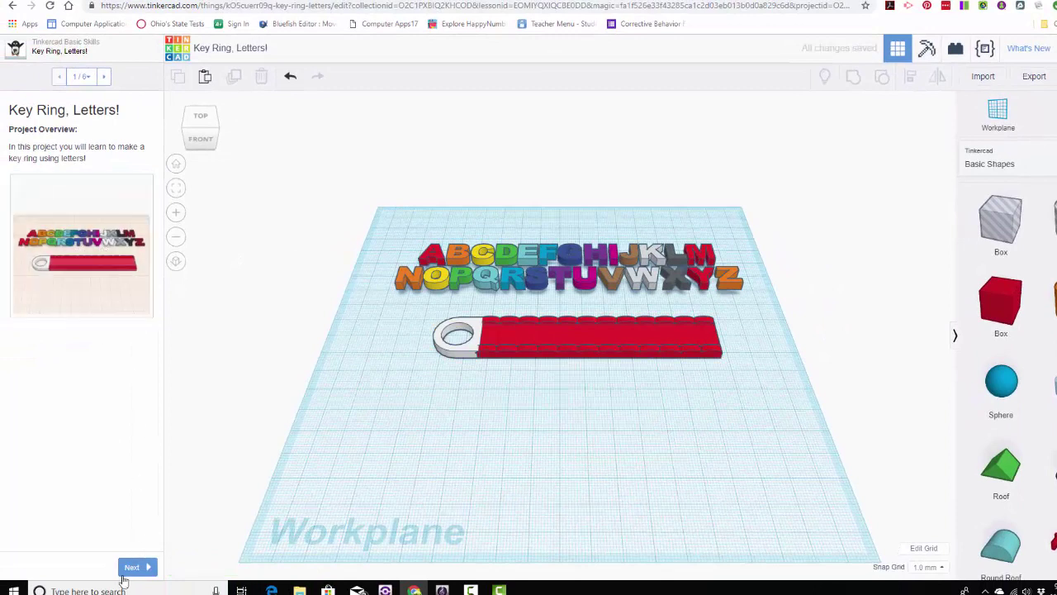
Step: Advance to step 2 'Place Your Letters', then view the .STL export options and close them
click(137, 567)
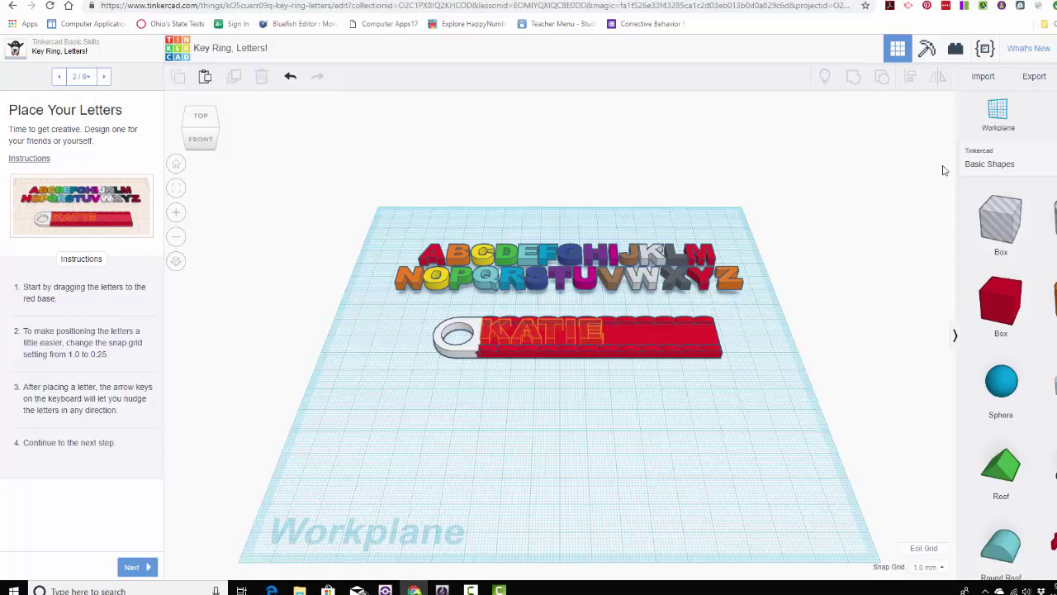
click(1037, 77)
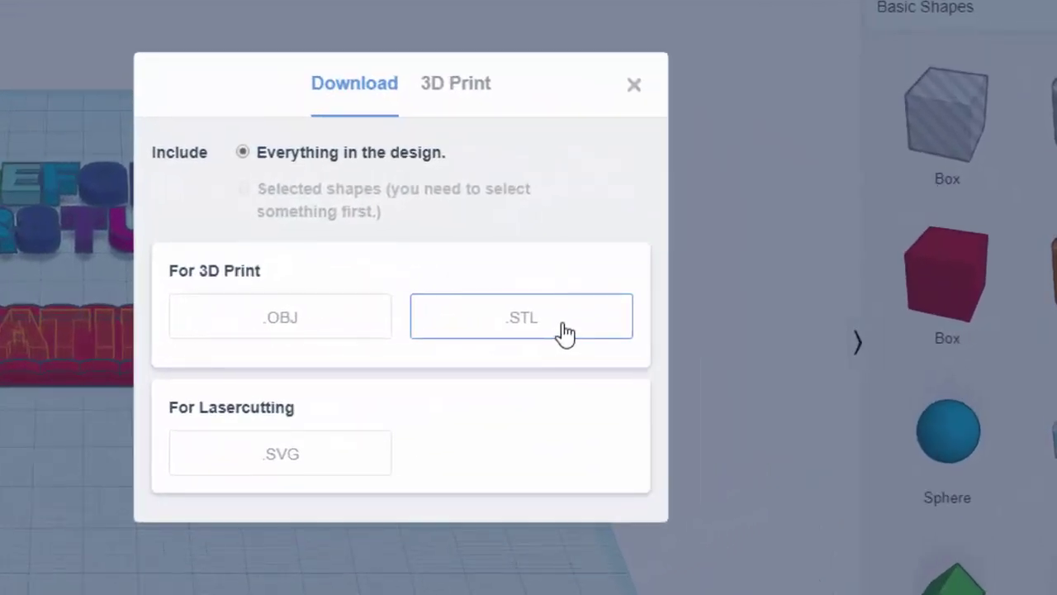
click(564, 332)
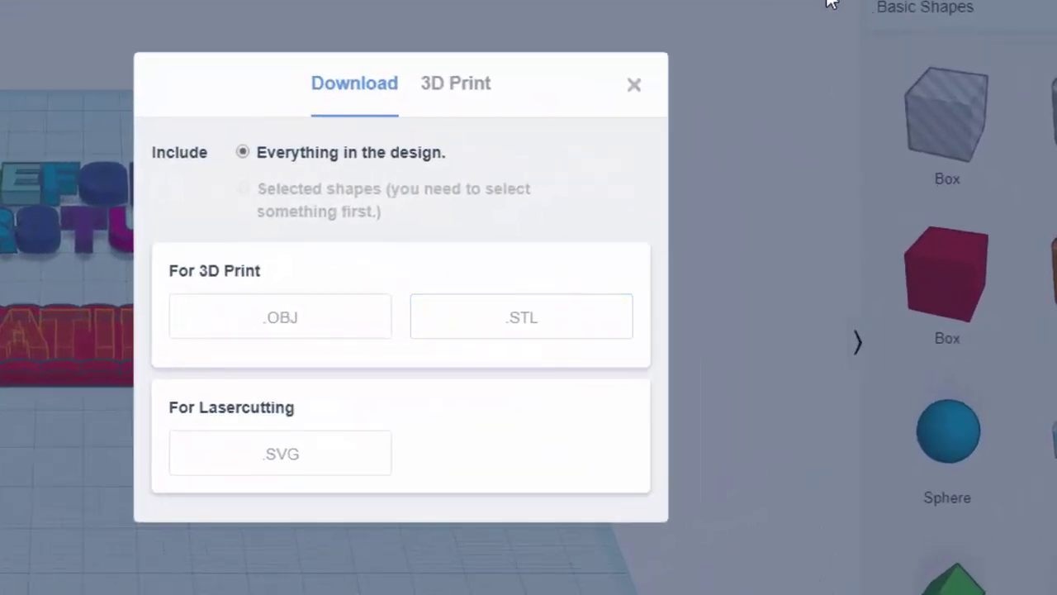
click(123, 149)
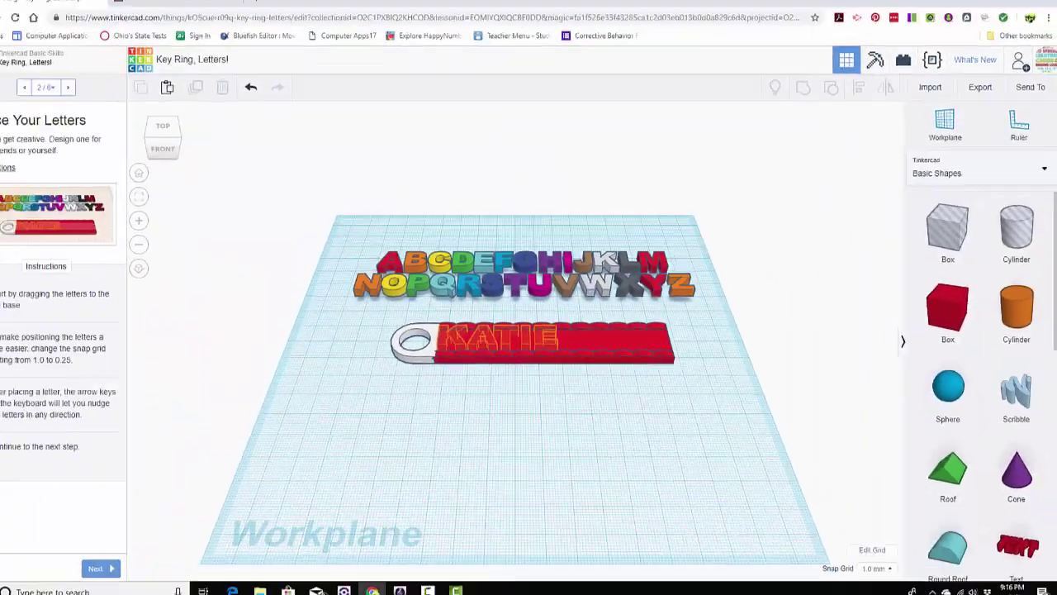